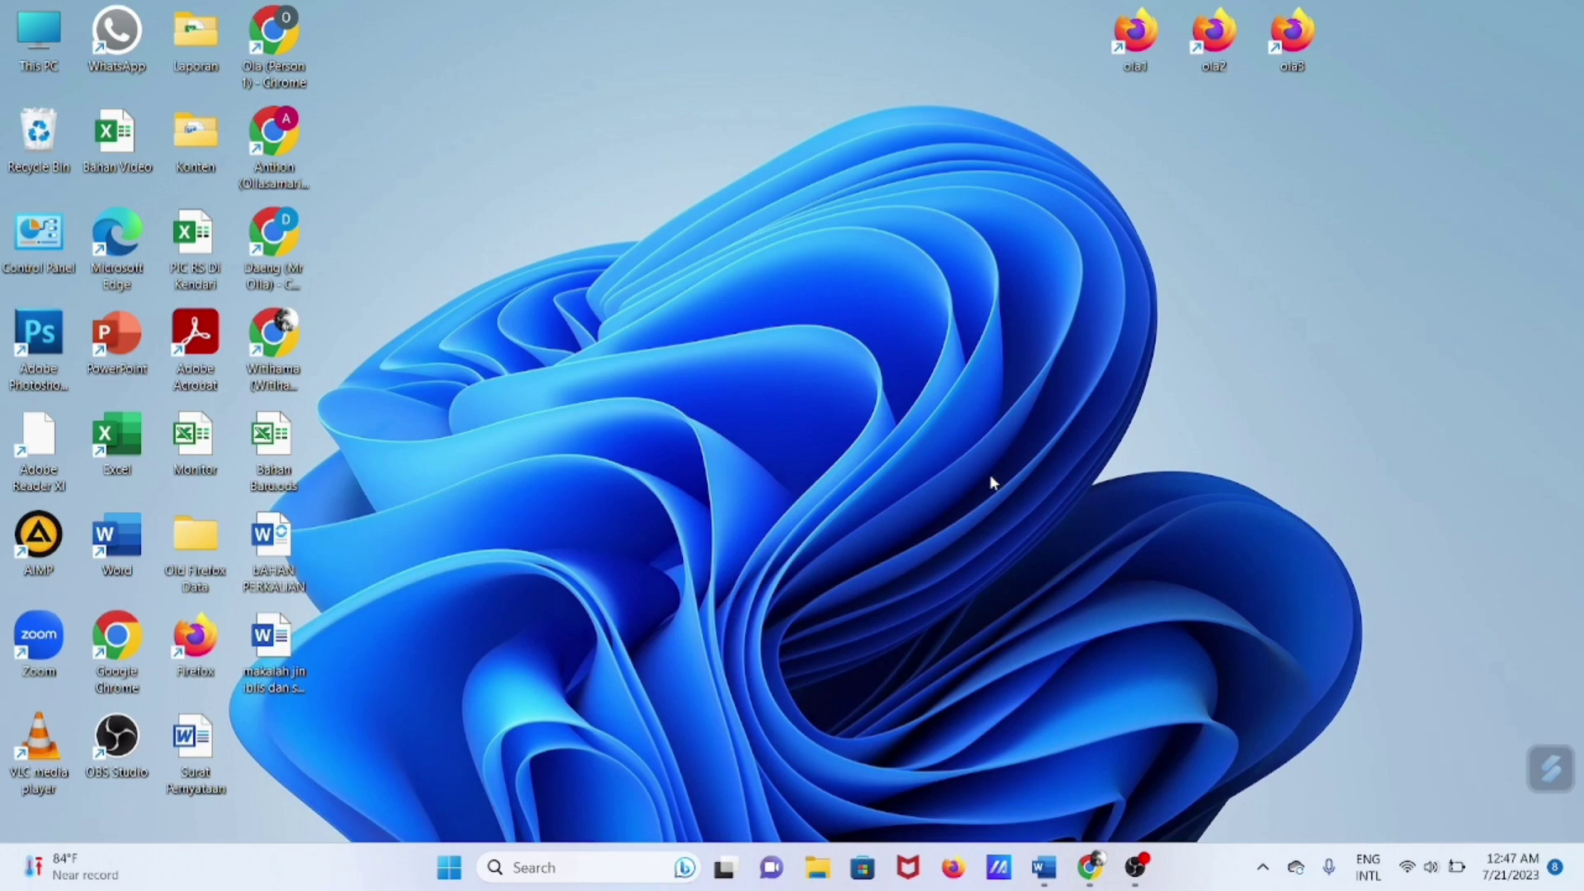
Restore the Witihama Channel's YouTube Videos page showing the Ms Word tutorial grid.
left_click(1089, 866)
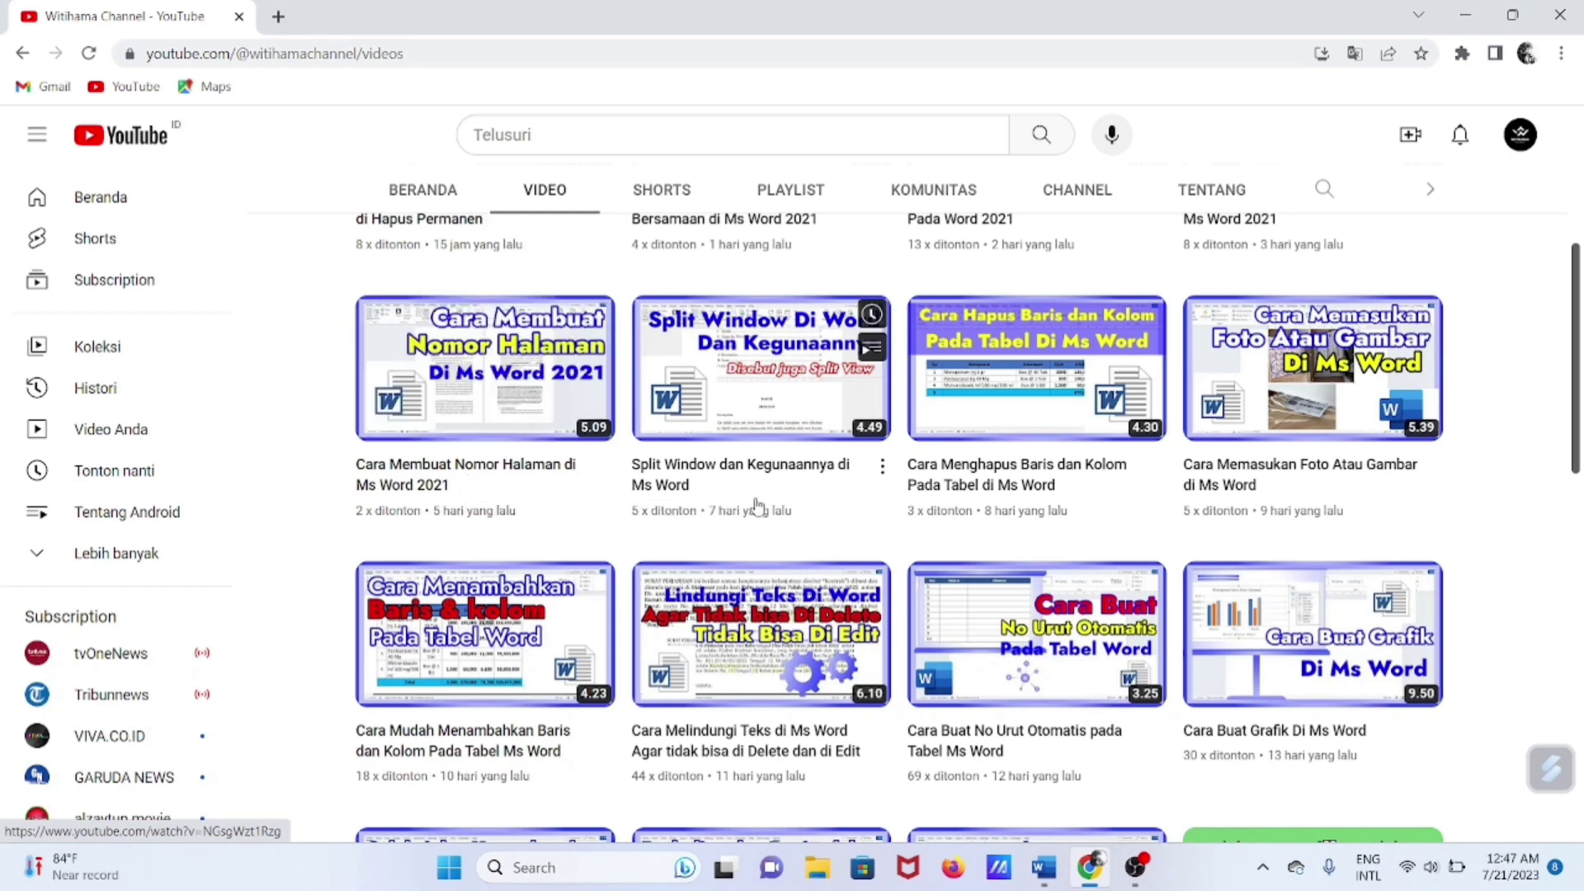
mouse_move(1311, 633)
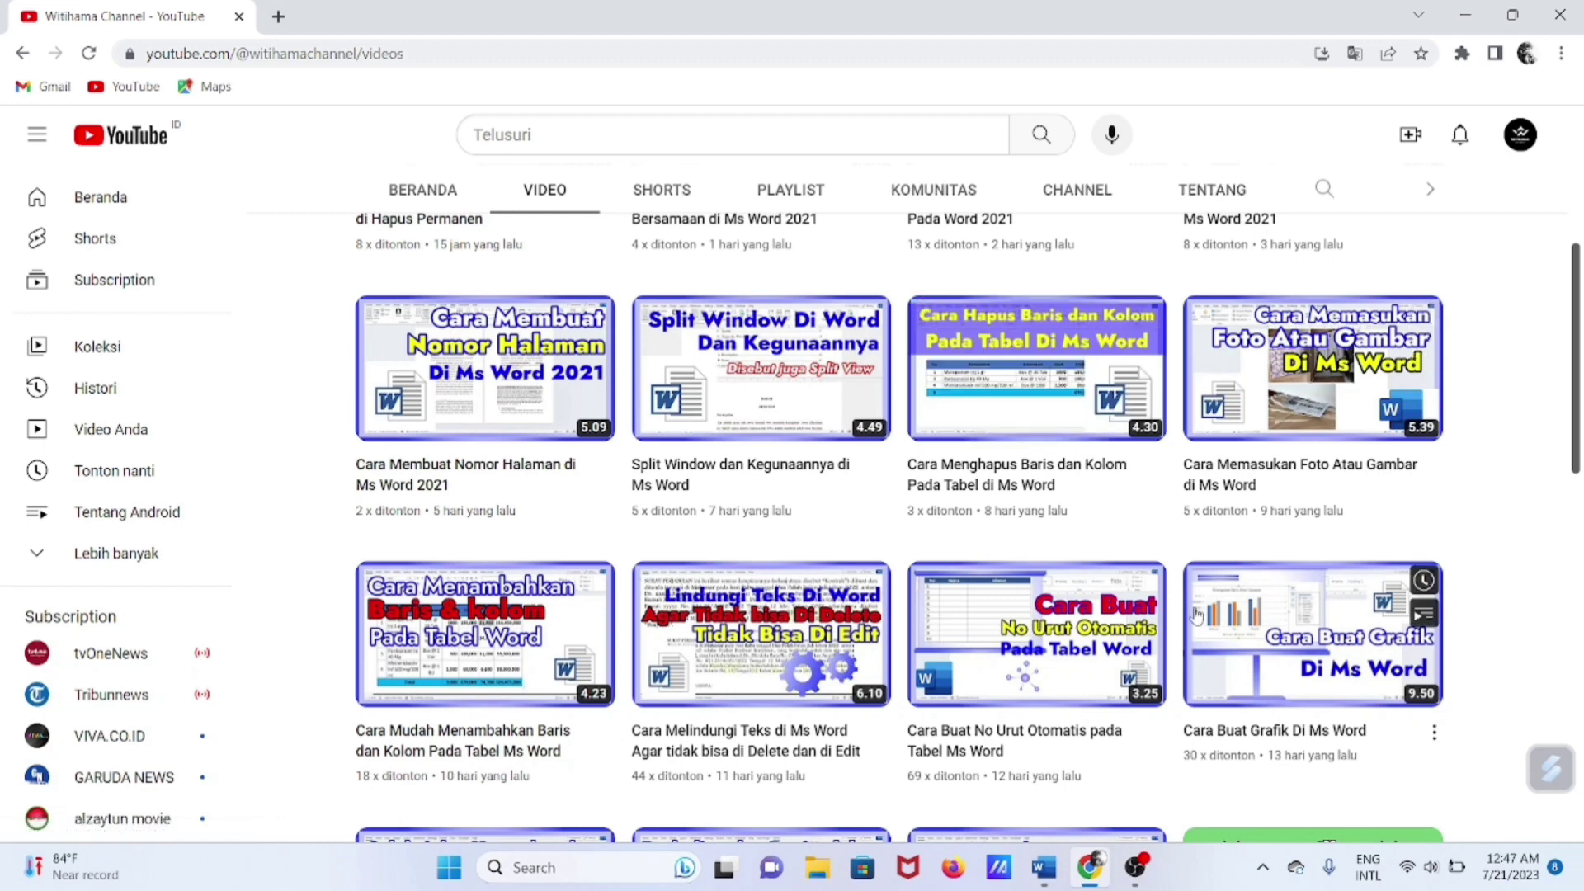
Bring the four-page BAHRUL ULUM essay window to the front in Word.
left_click(1033, 872)
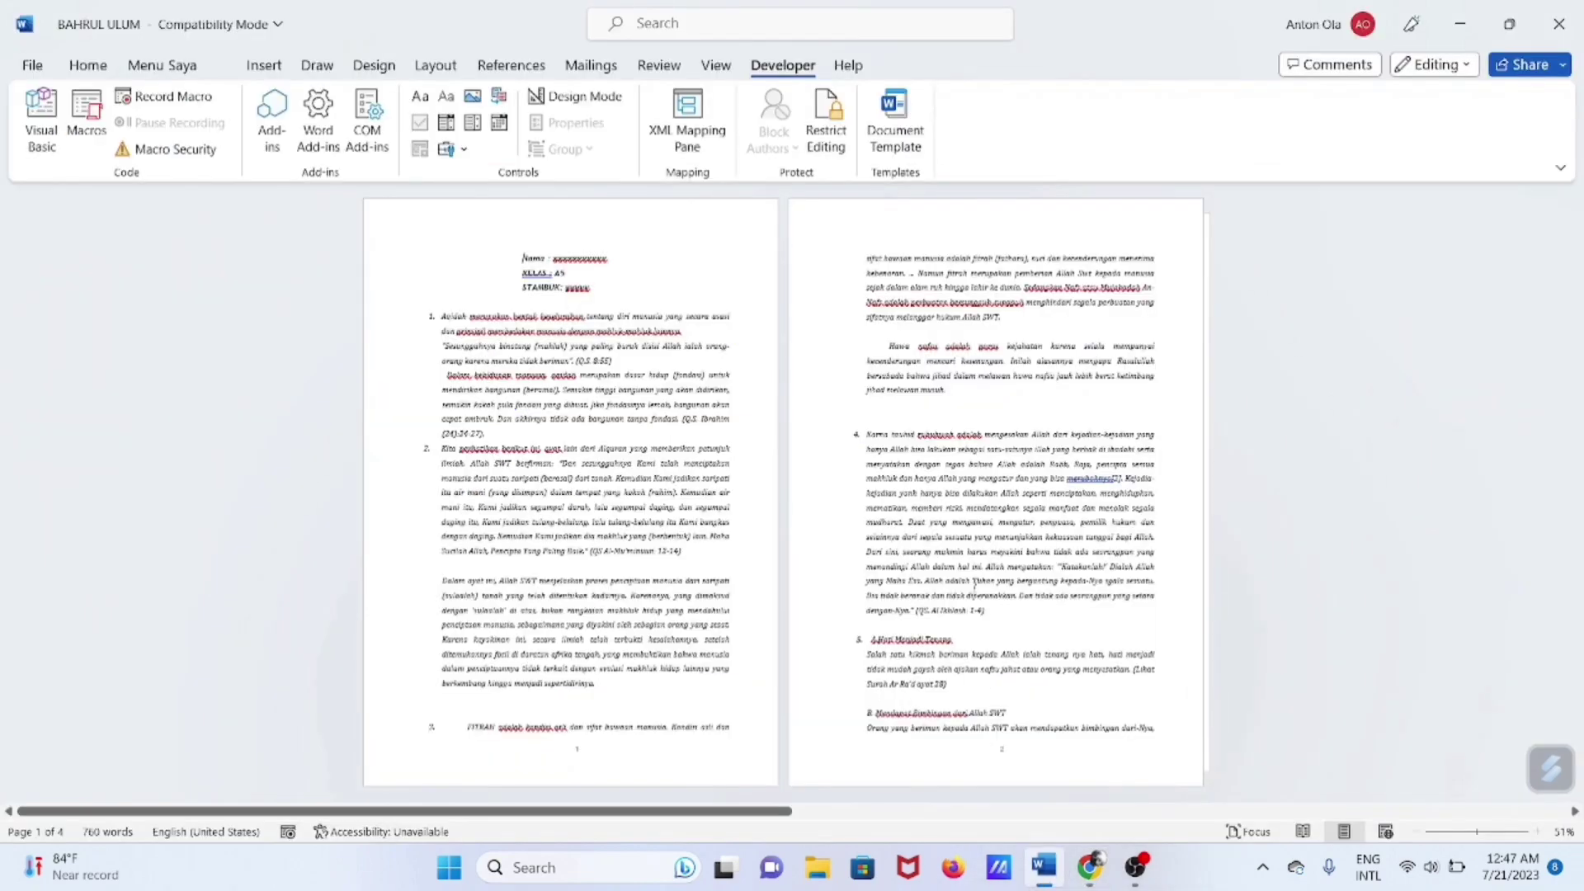
scroll(962, 507, "left", 2)
scroll(749, 675, "right", 4)
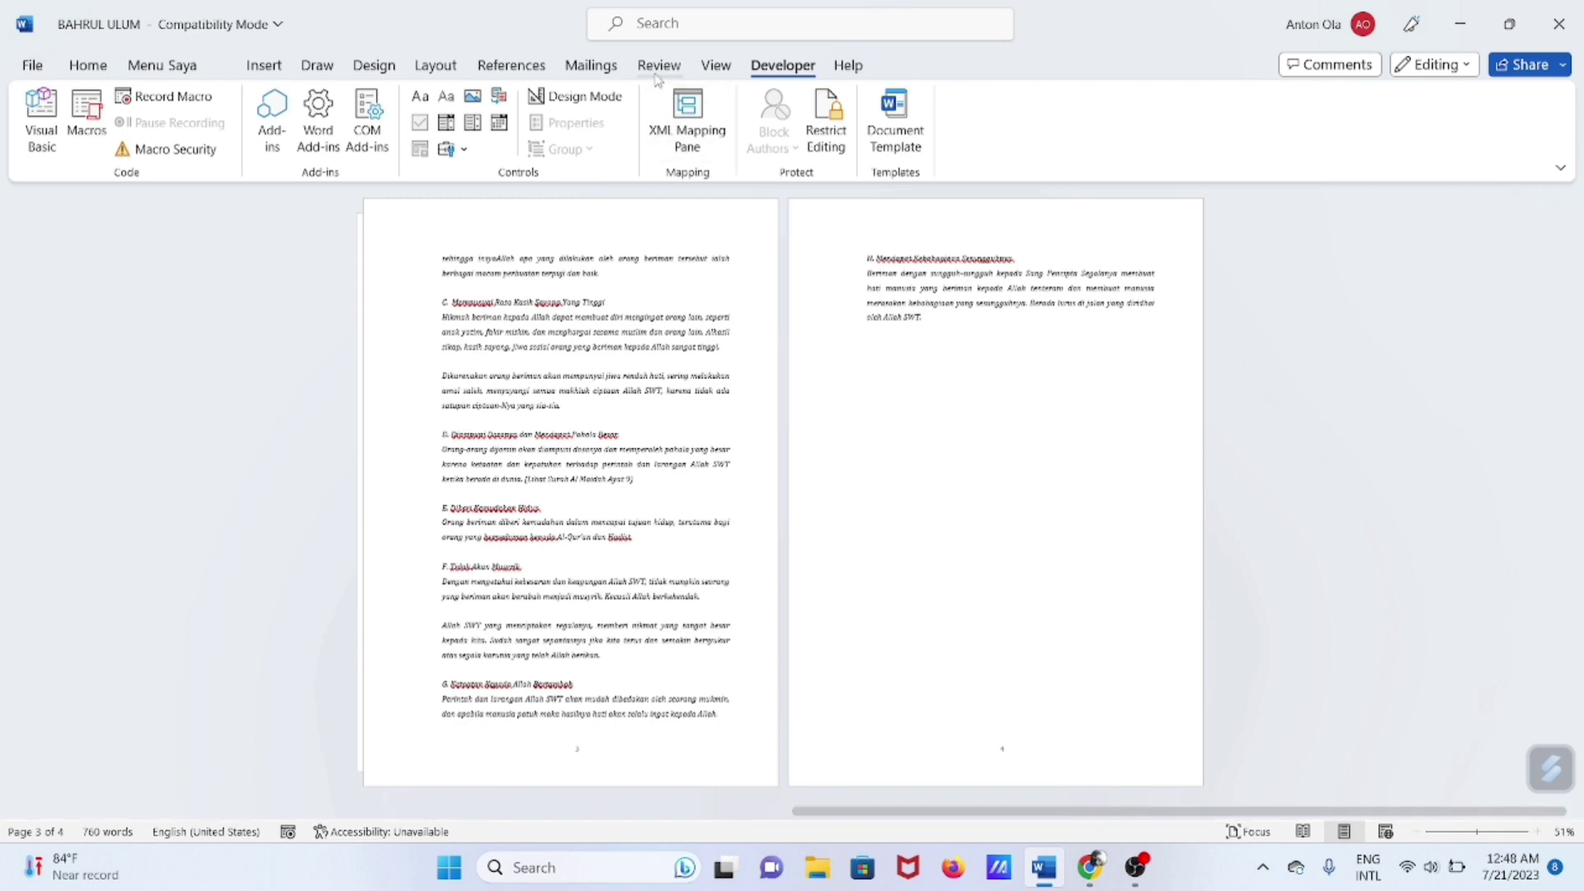
Toggle Thumbnails view on and off to return to Side to Side pages 1 and 2.
left_click(715, 66)
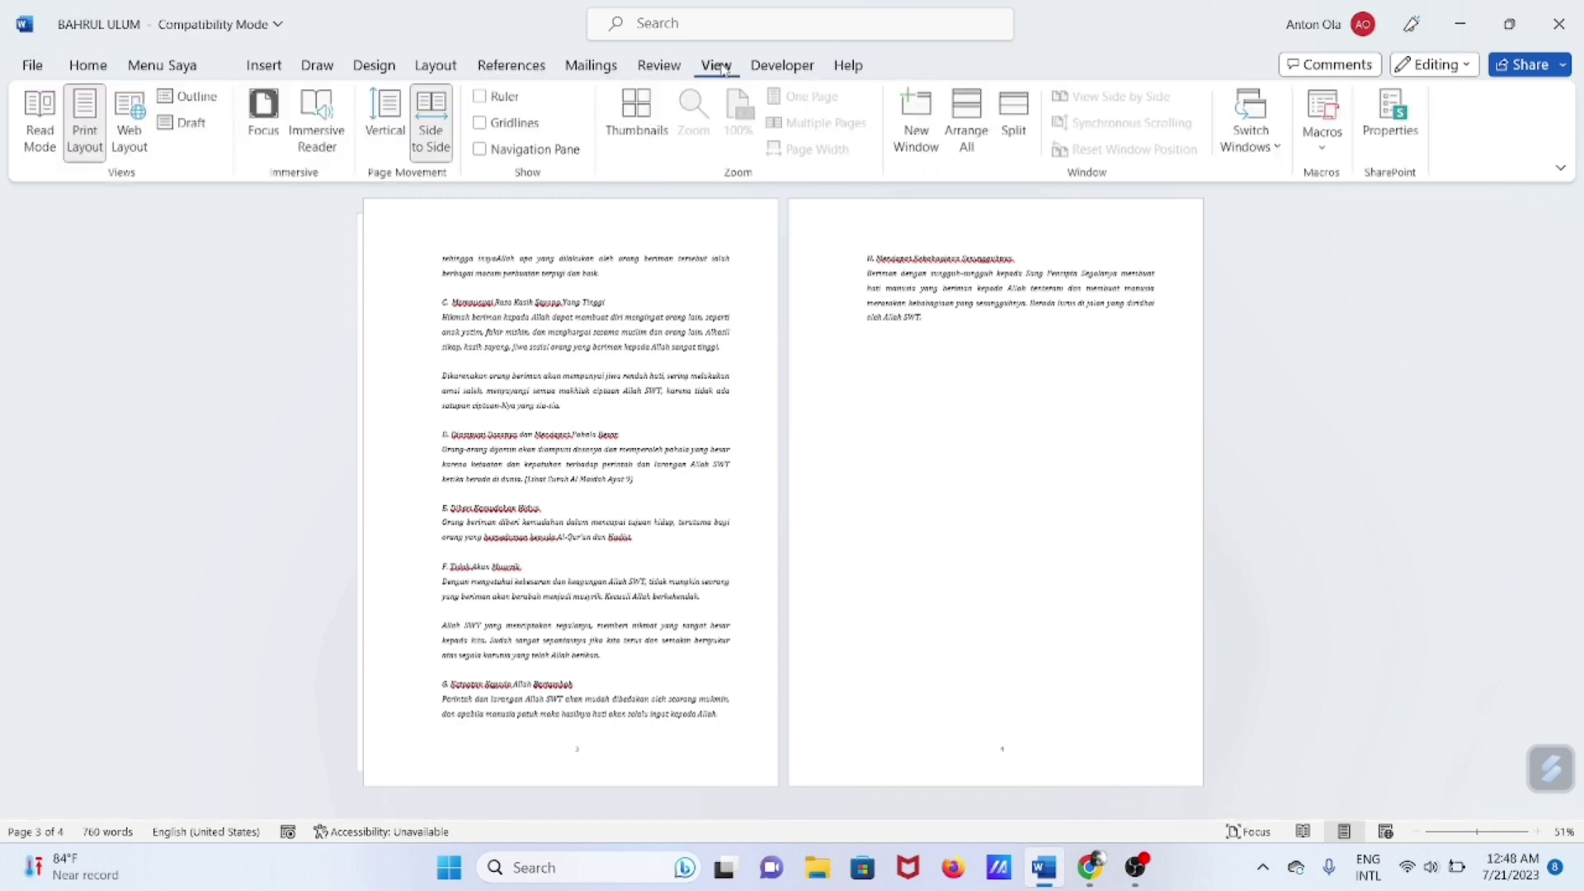
left_click(638, 122)
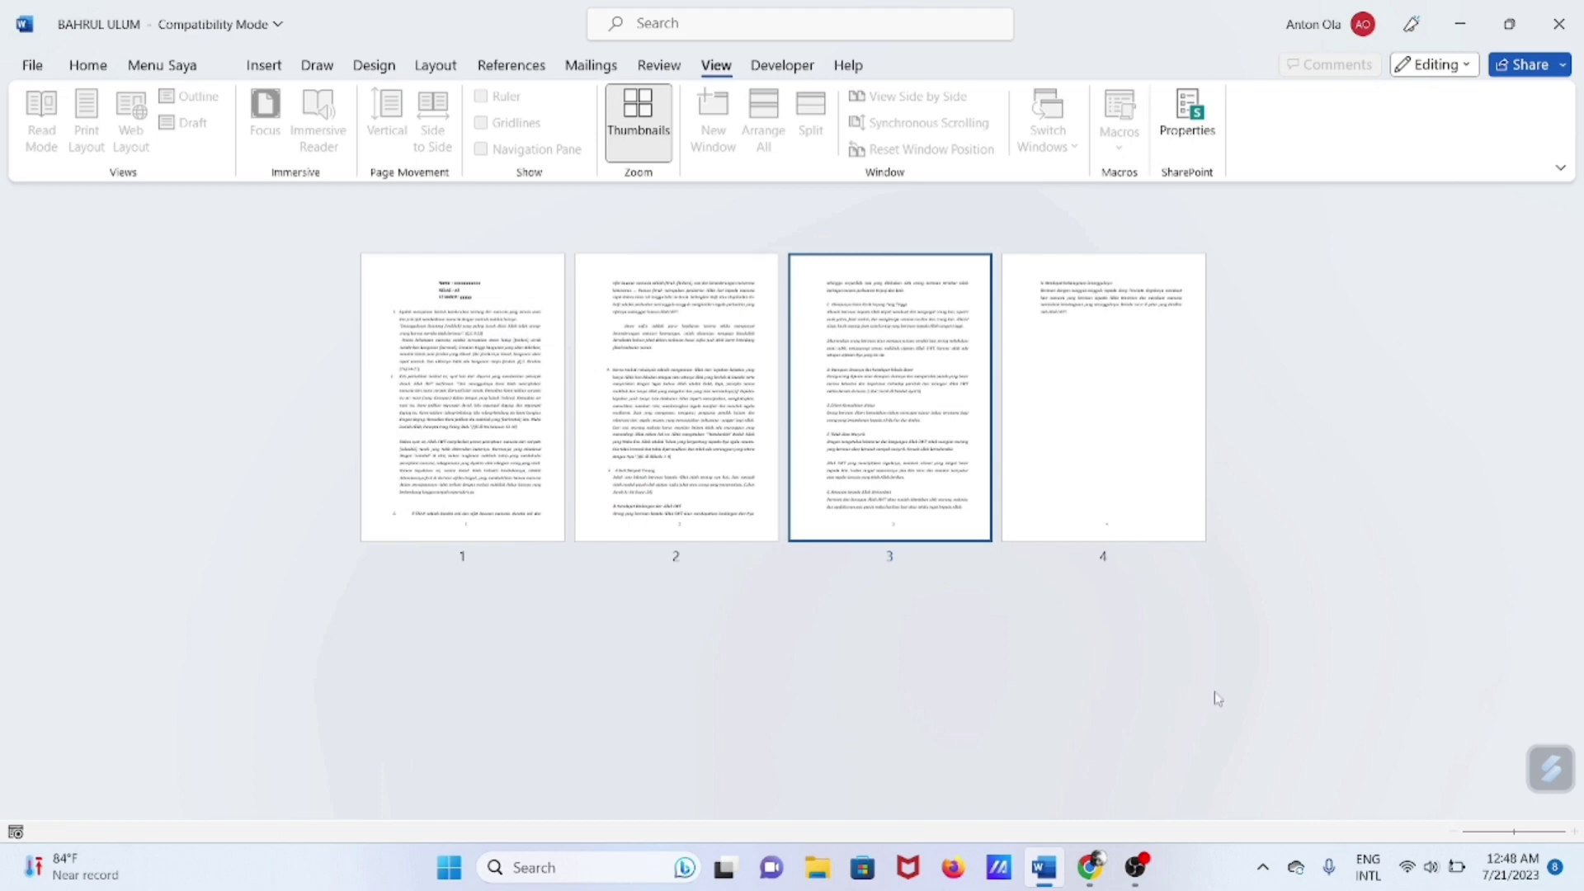
left_click(646, 124)
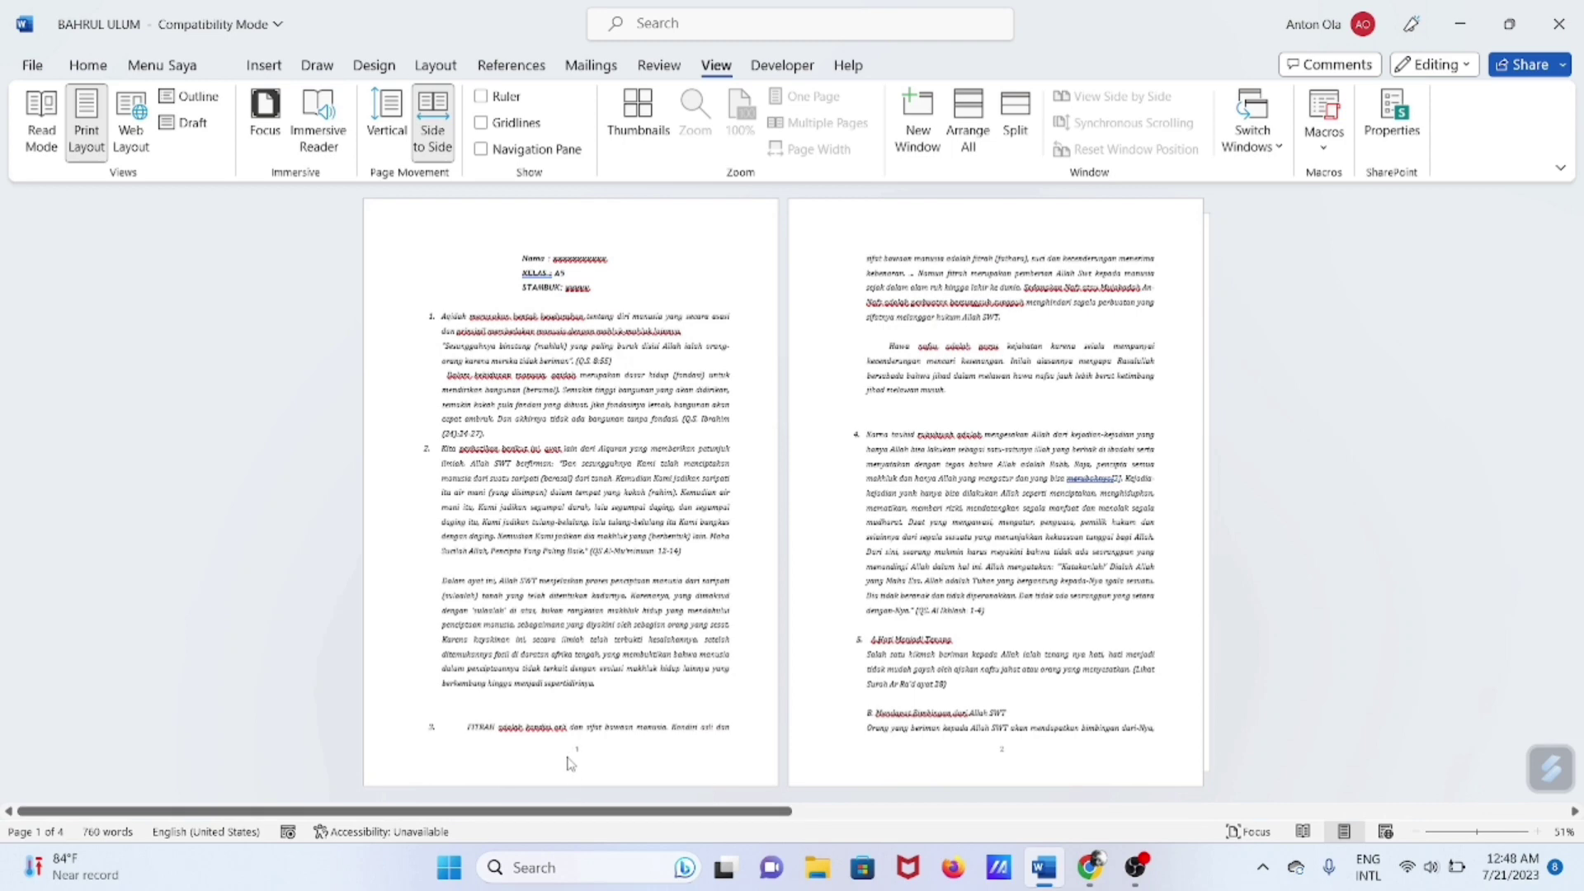
Switch the essay to Vertical page movement and scroll through its pages.
left_click(1031, 771)
scroll(957, 757, "down", 2)
scroll(953, 758, "up", 1)
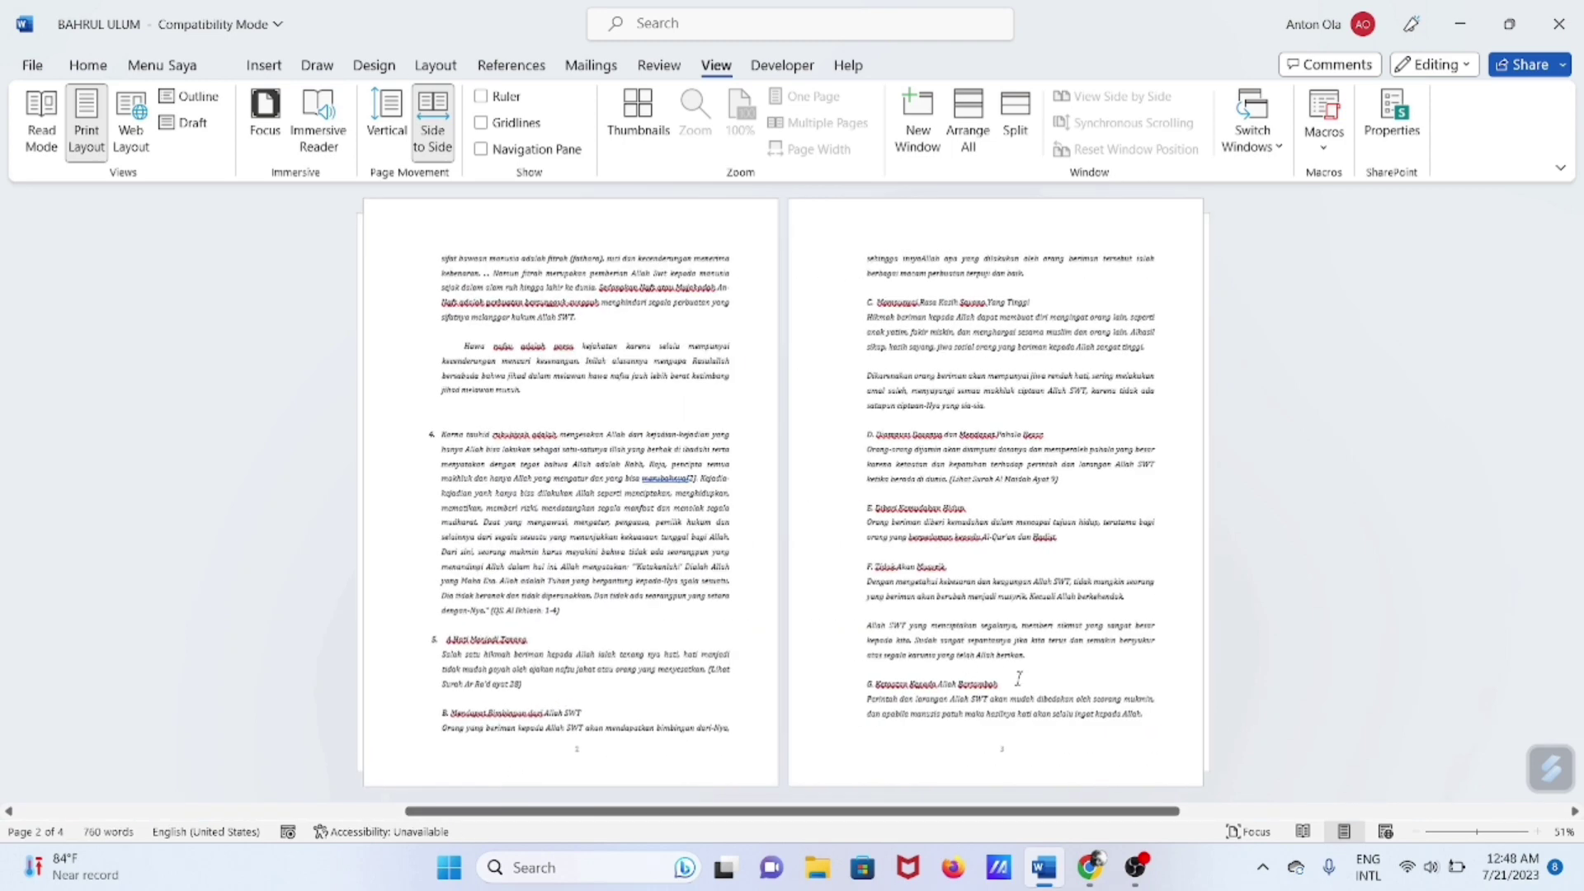
left_click(387, 120)
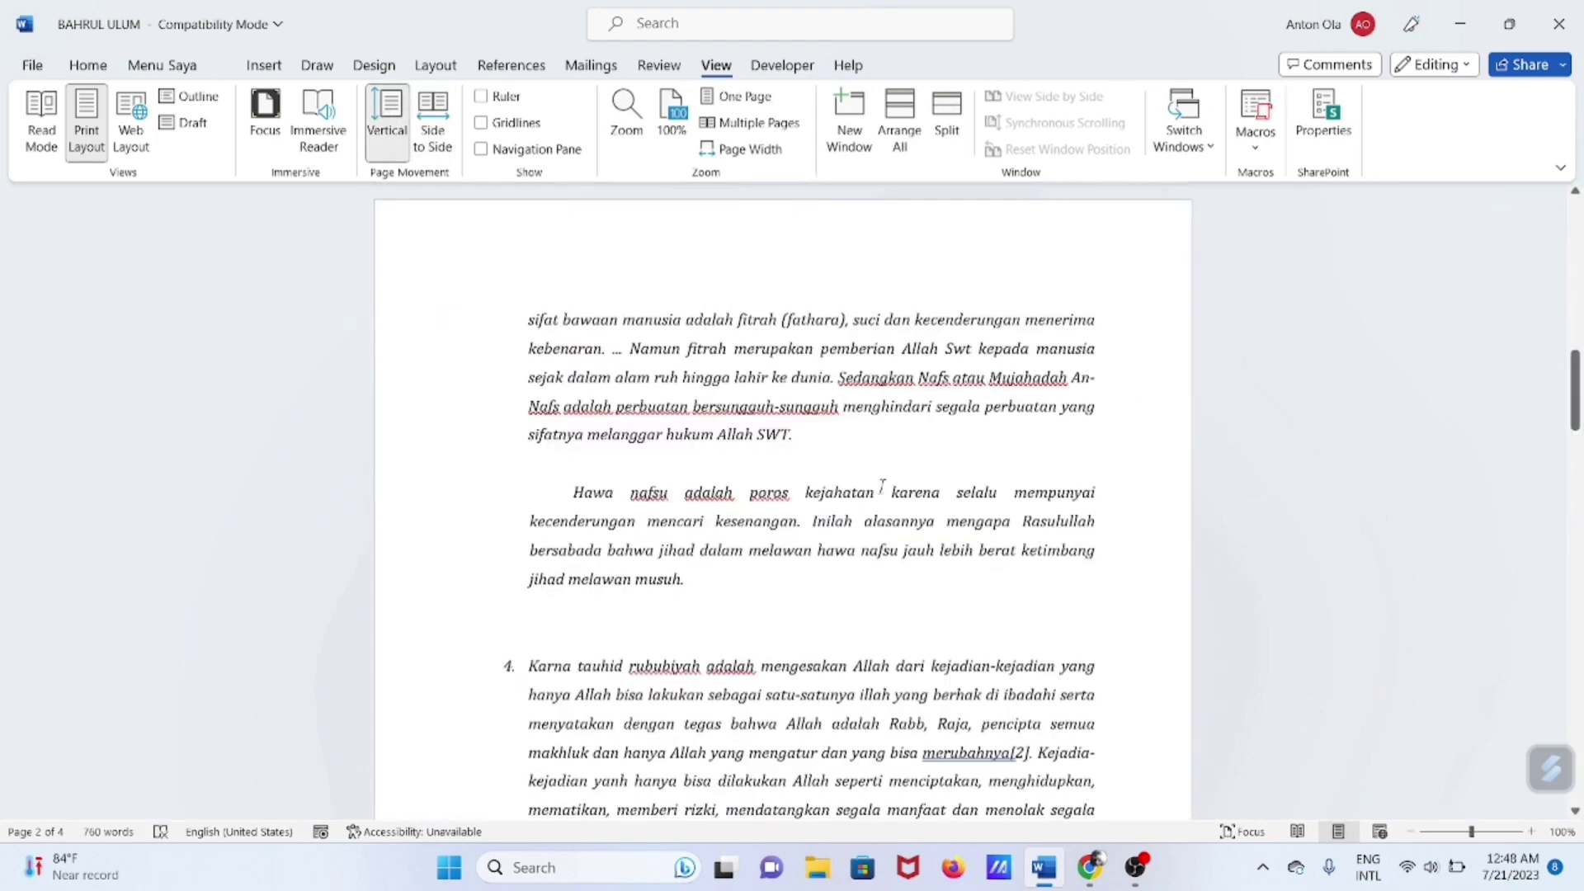
scroll(882, 487, "down", 3)
scroll(825, 495, "down", 6)
scroll(792, 487, "down", 2)
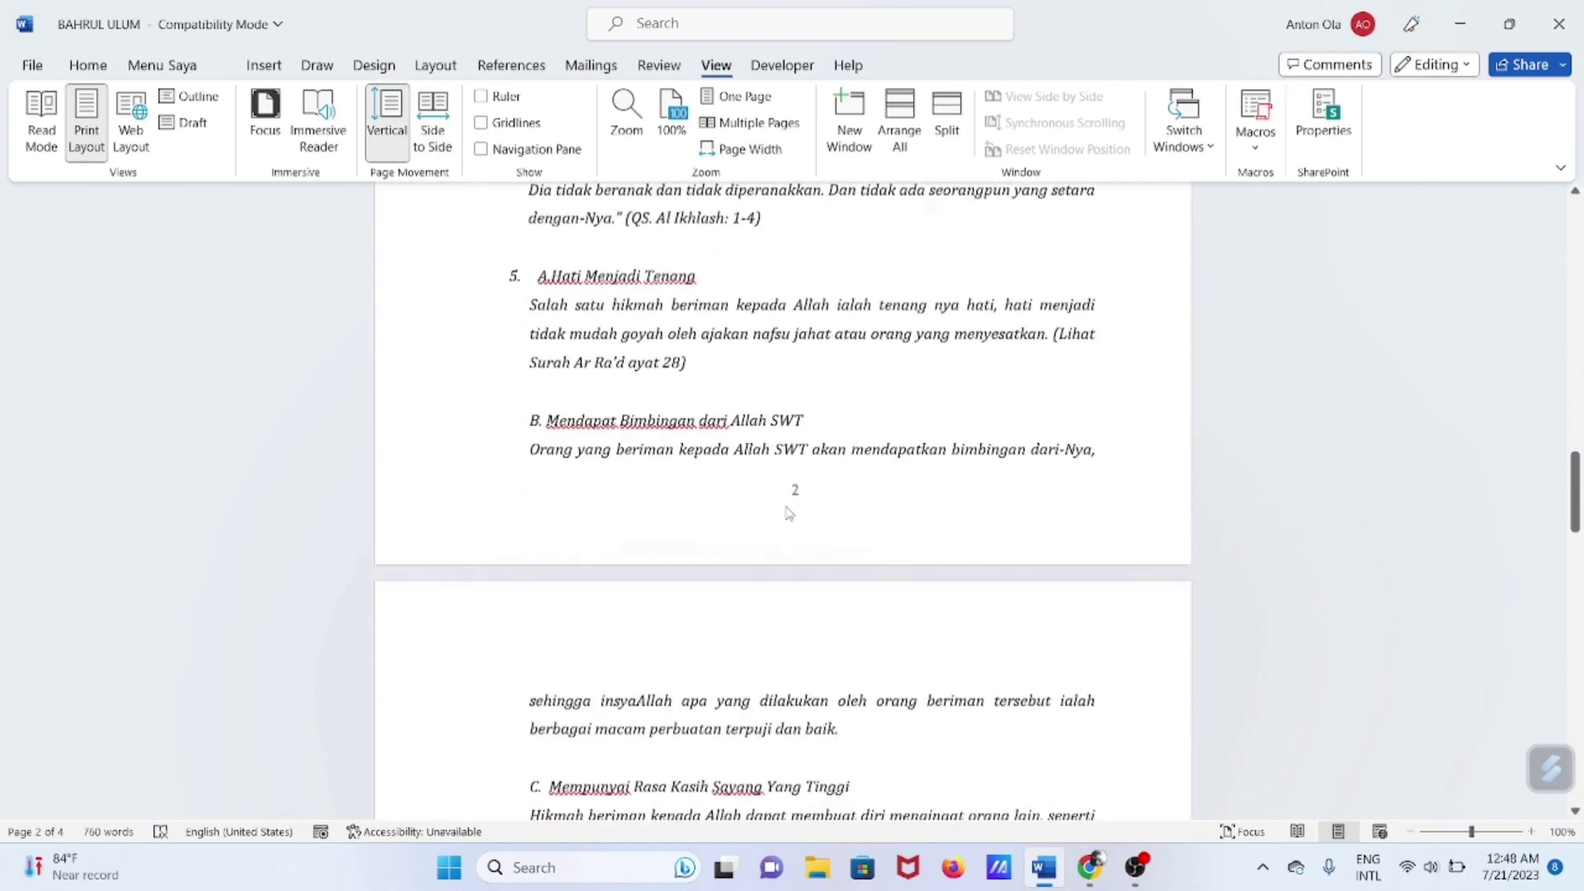
scroll(787, 507, "up", 3)
scroll(788, 495, "up", 7)
scroll(790, 487, "up", 2)
Zoom out to 37% so all four essay pages appear in a row.
scroll(794, 479, "down", 2)
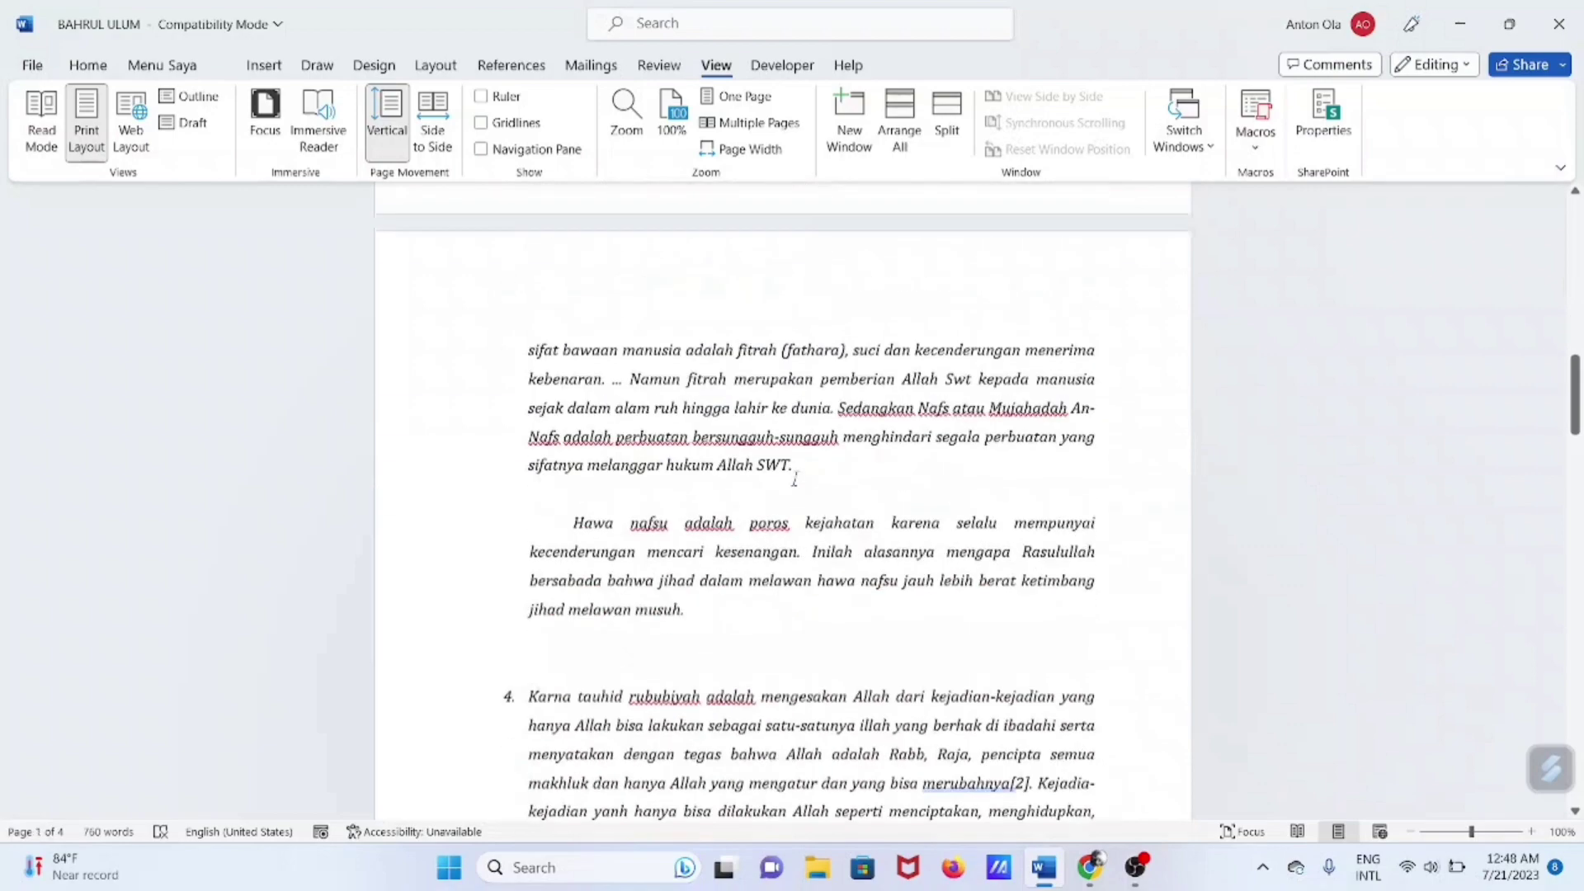
scroll(795, 483, "down", 5)
scroll(796, 495, "down", 4)
scroll(796, 508, "down", 1)
scroll(808, 516, "down", 4)
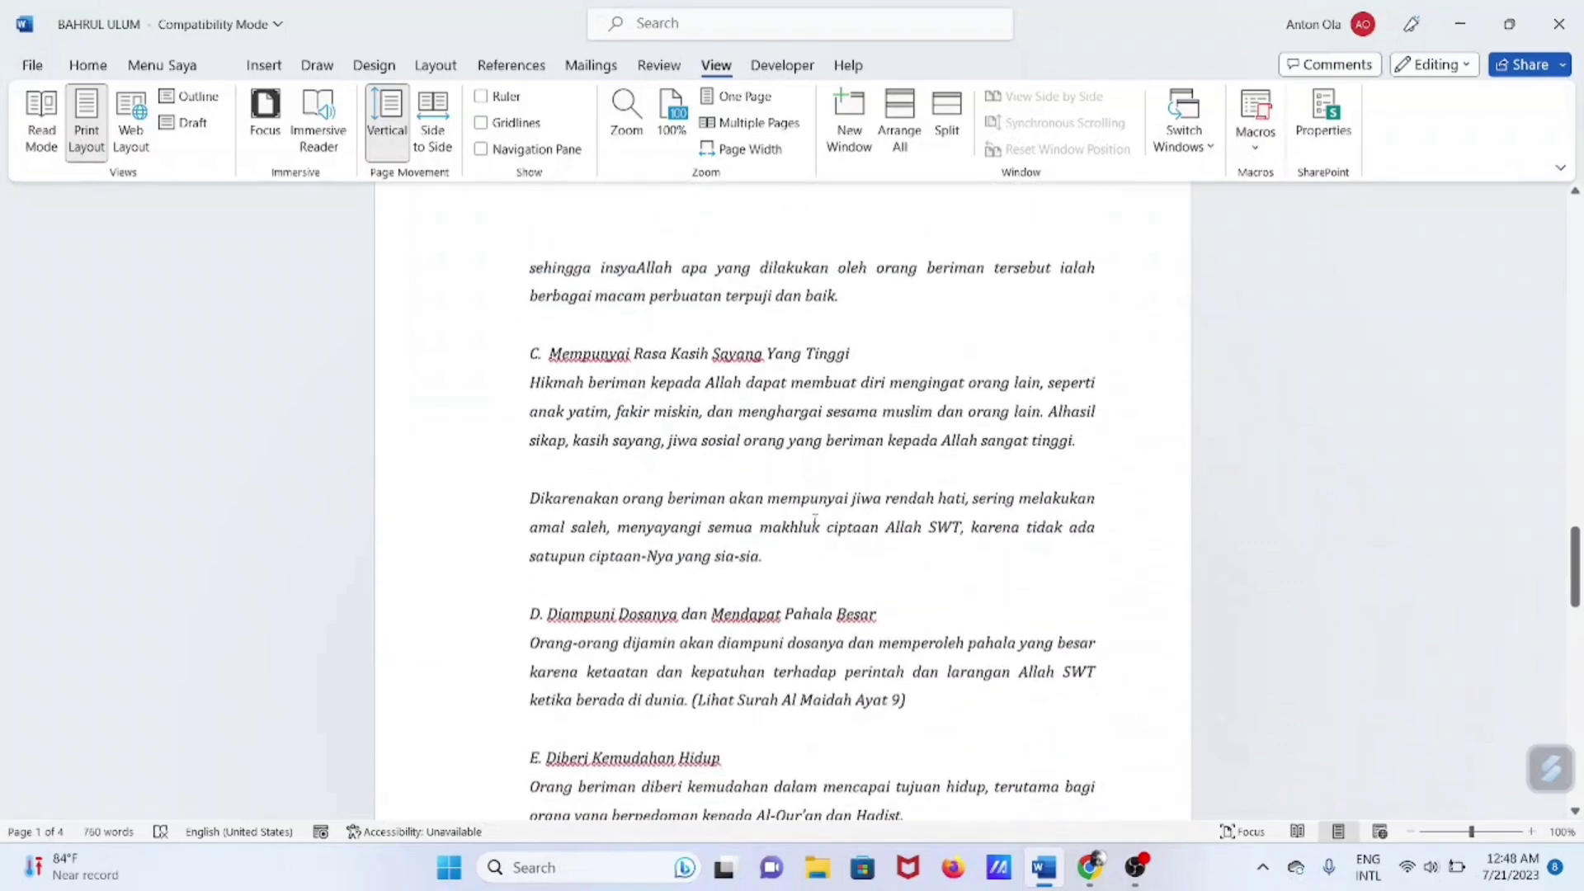
scroll(804, 610, "down", 6)
scroll(796, 696, "down", 2)
scroll(795, 697, "down", 2)
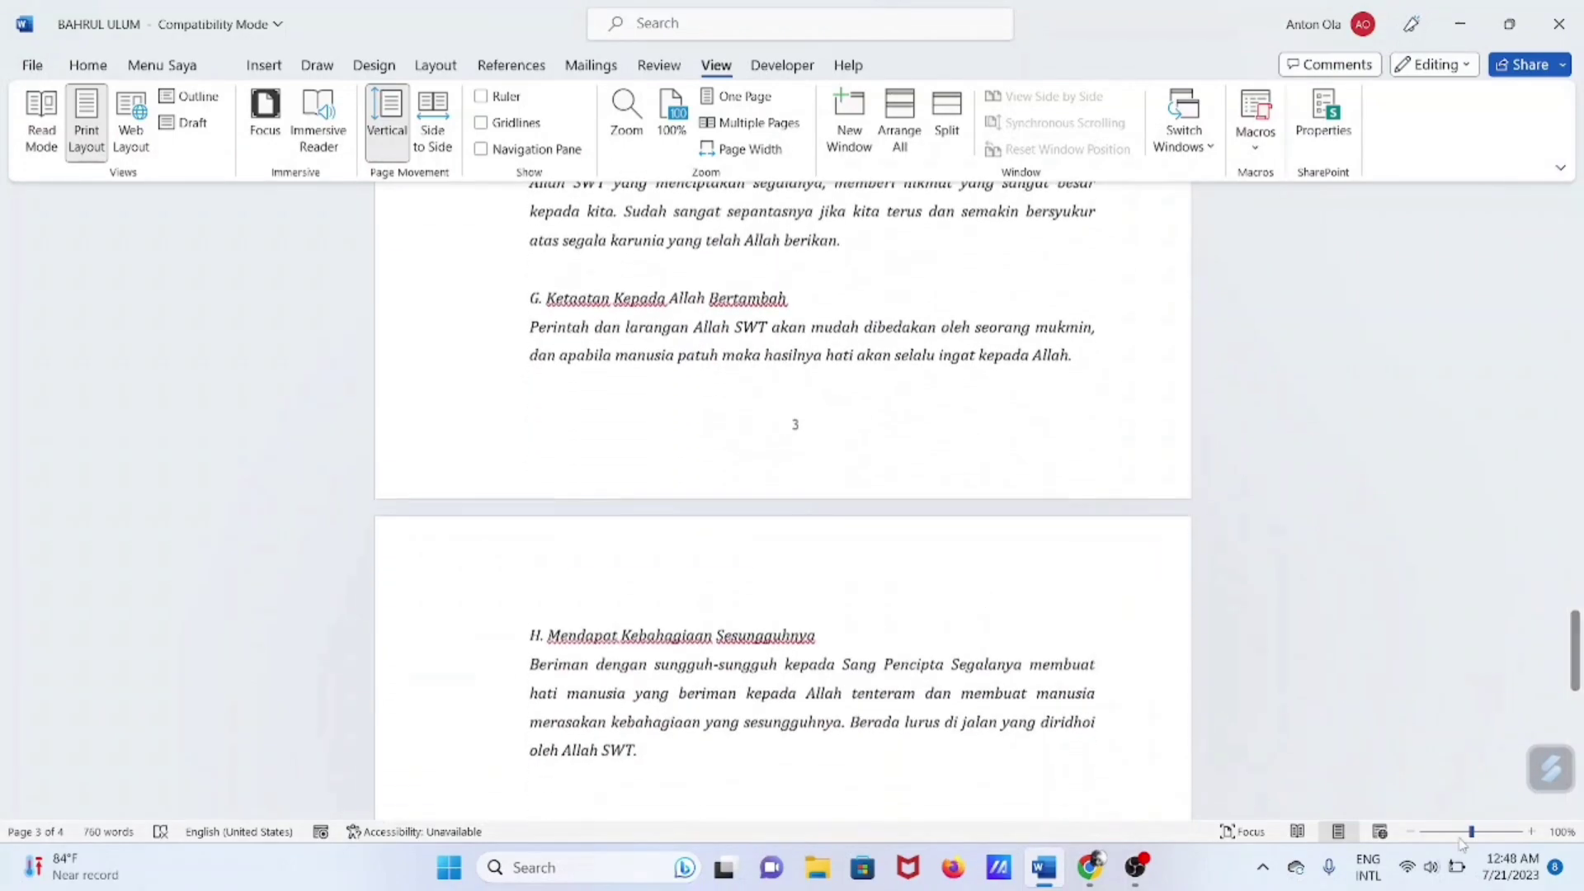
scroll(1475, 840, "up", 2, "ctrl")
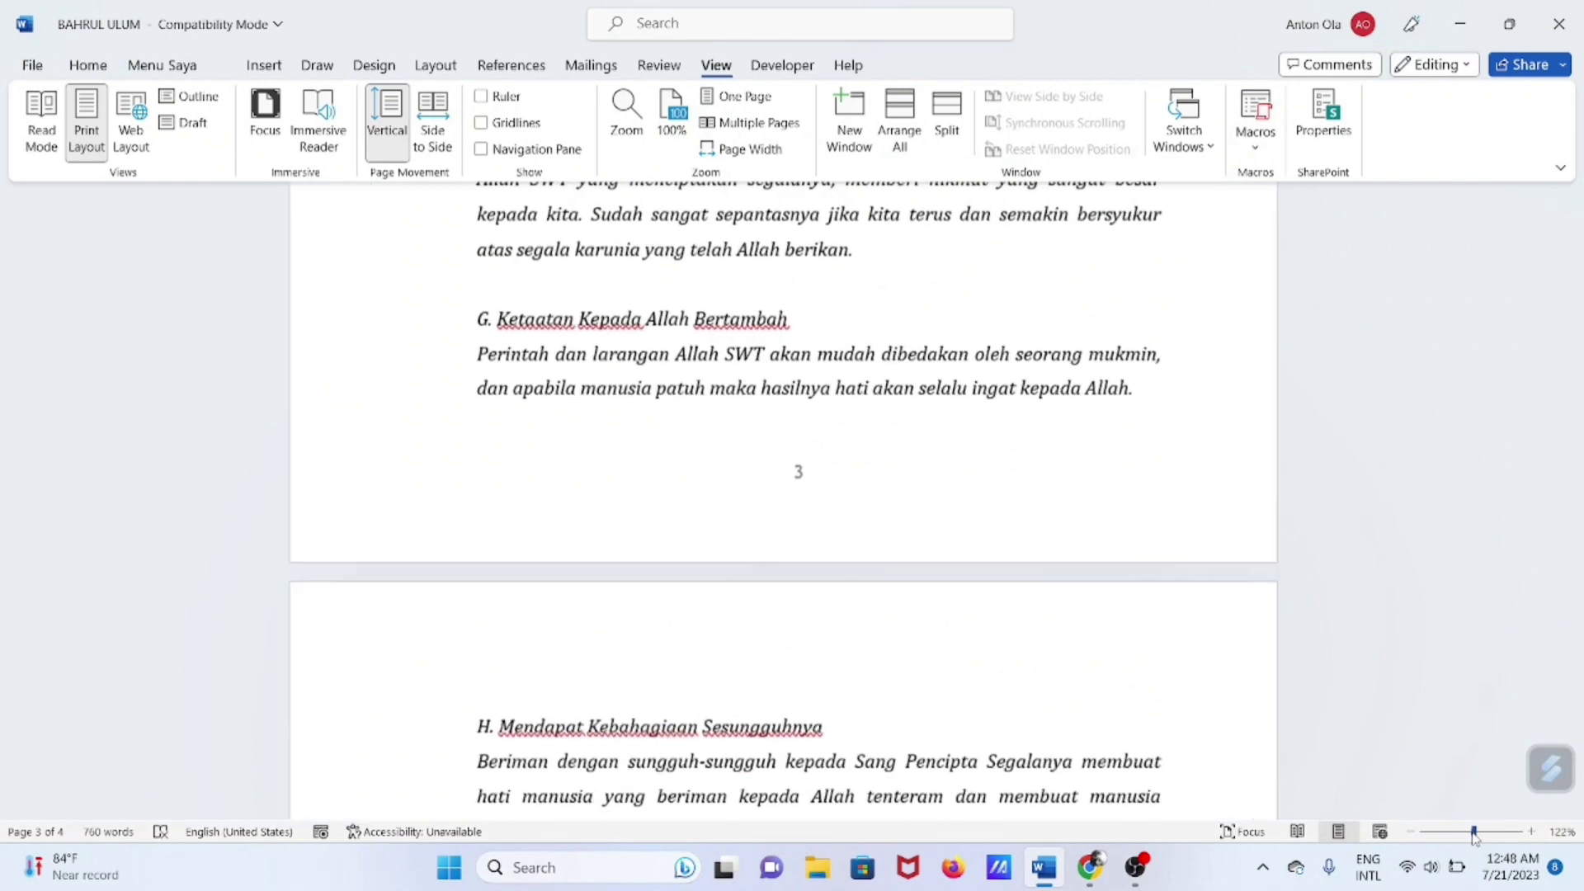
scroll(1435, 838, "up", 3, "ctrl")
scroll(1425, 838, "up", 4, "ctrl")
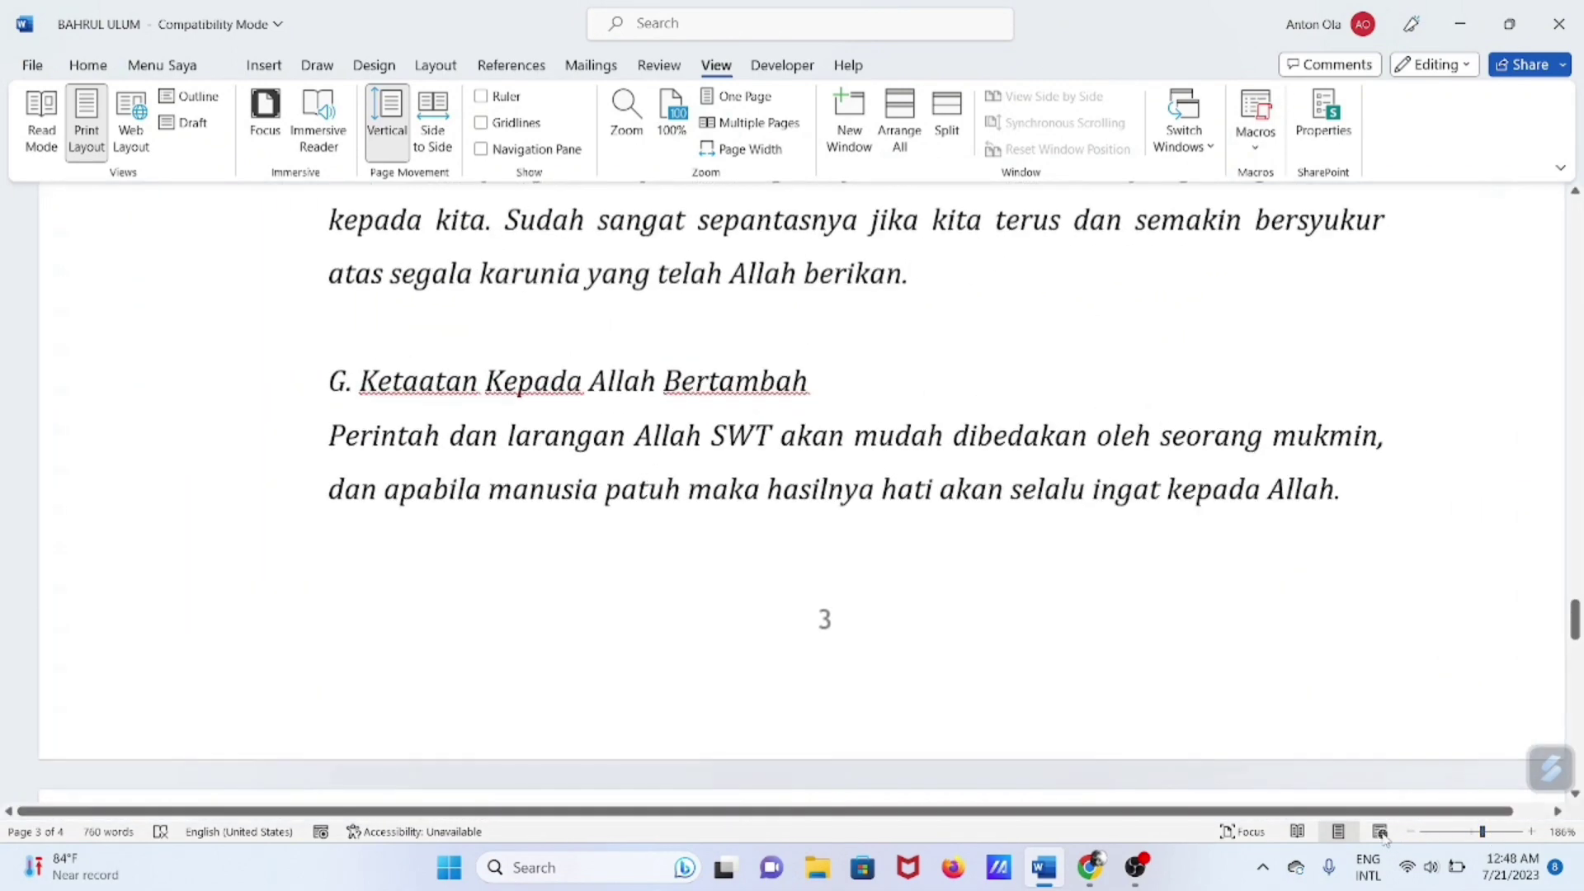
left_click_drag(1482, 833, 1436, 833)
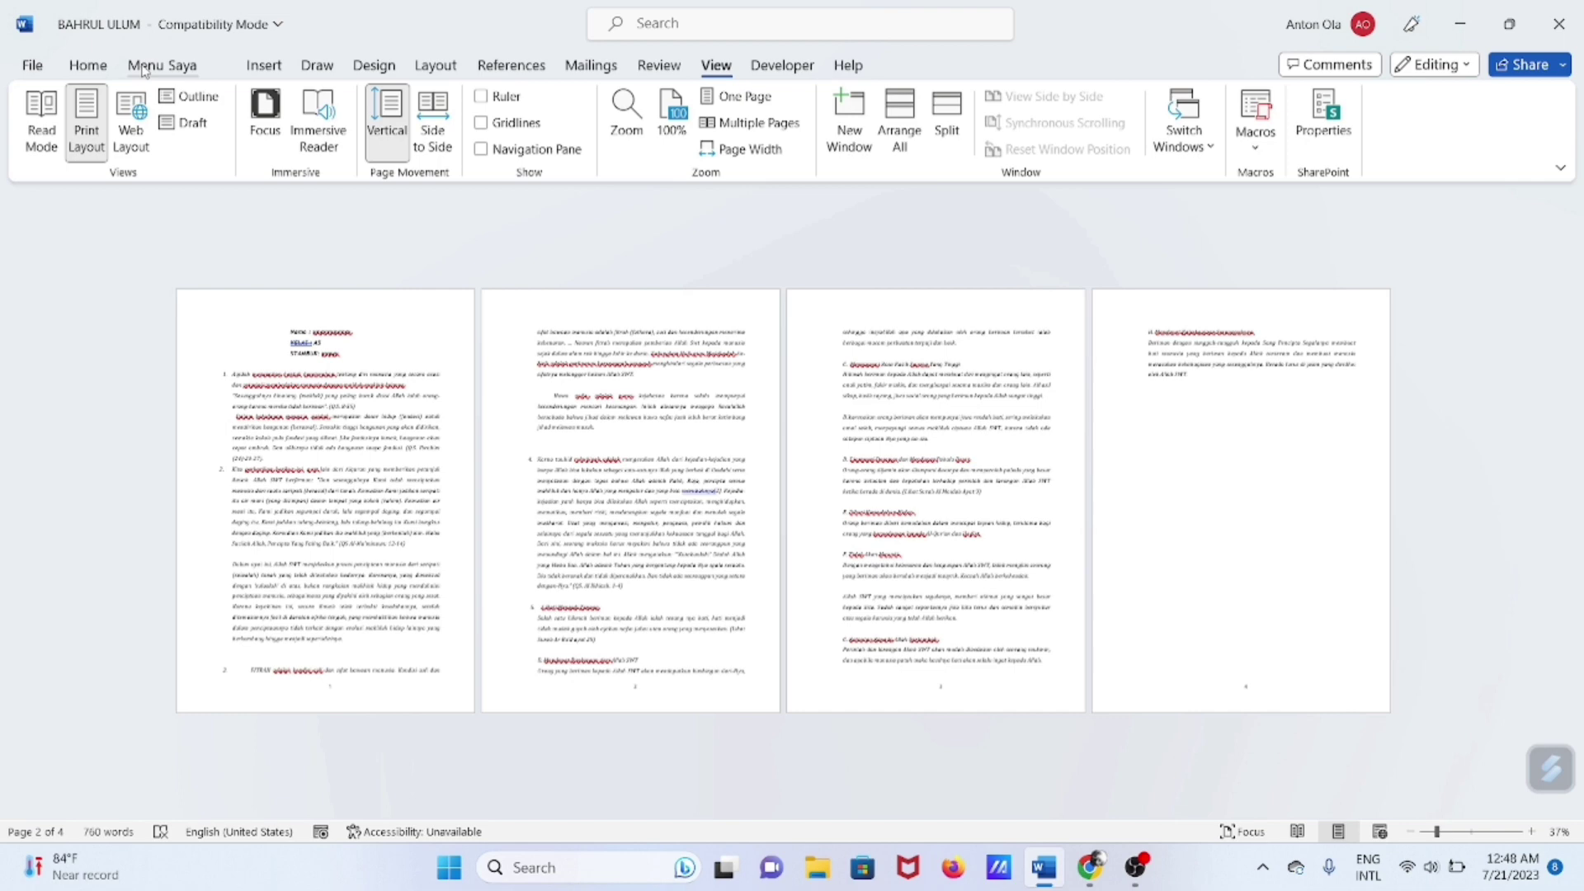
left_click(143, 66)
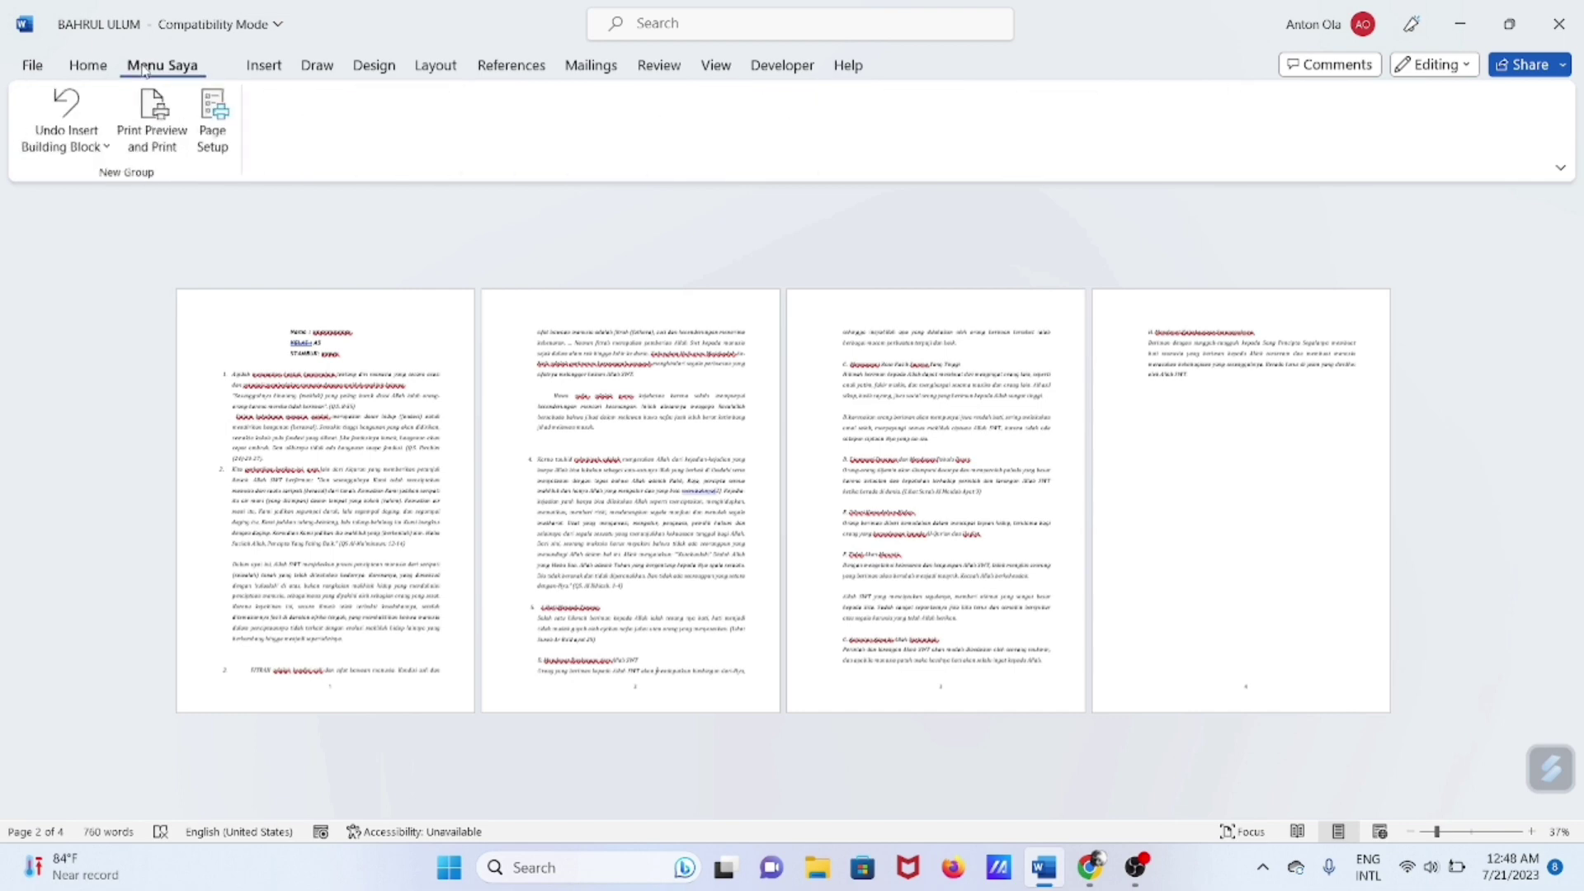
left_click(89, 66)
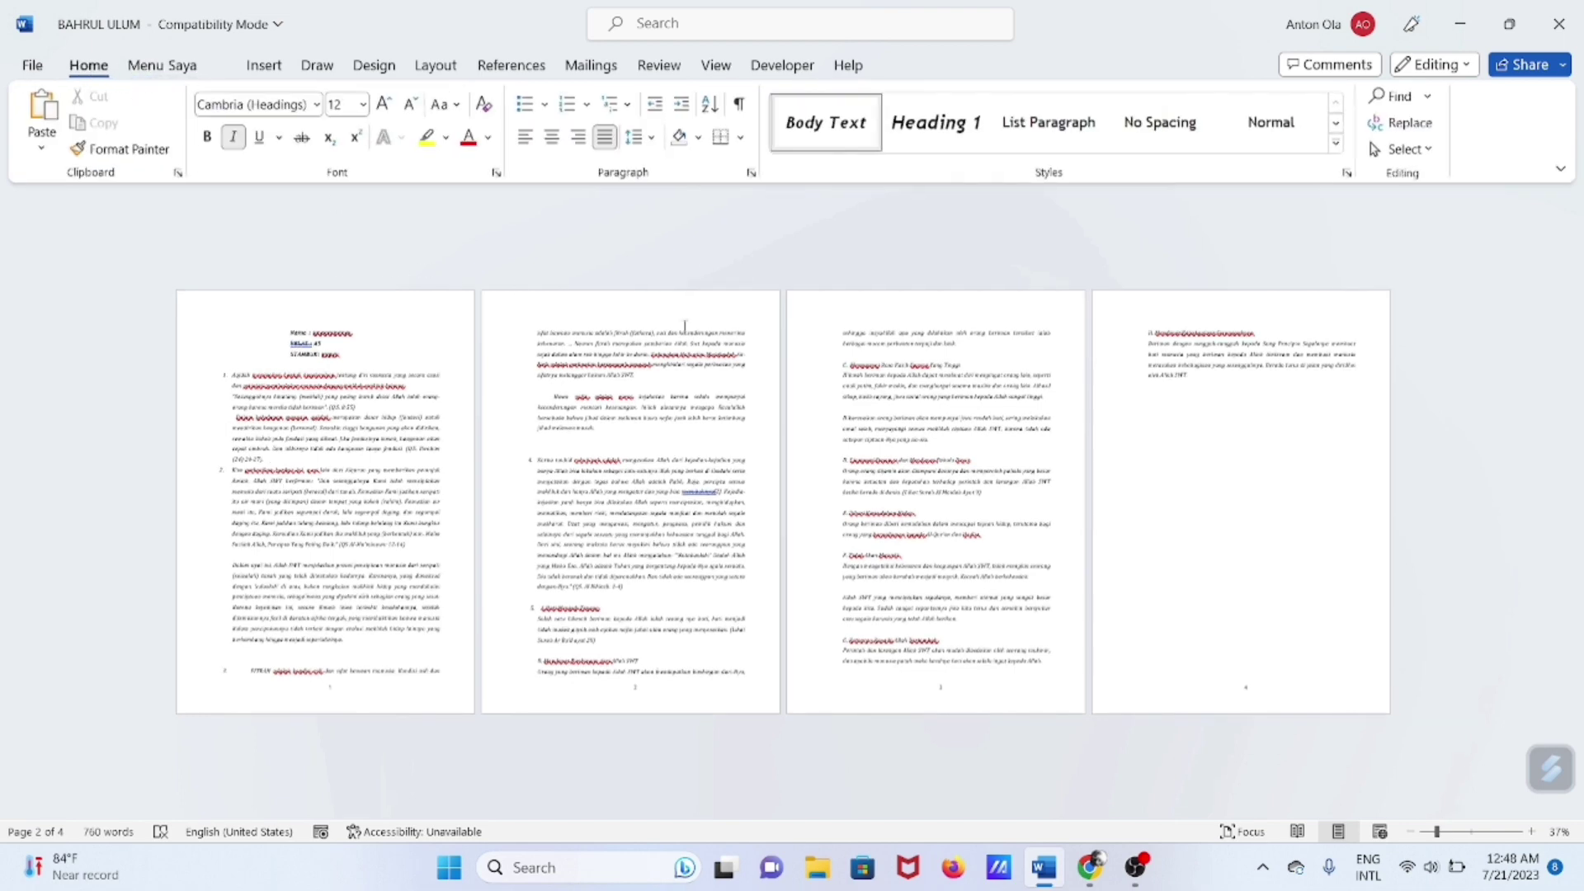
left_click_drag(1437, 832, 1472, 832)
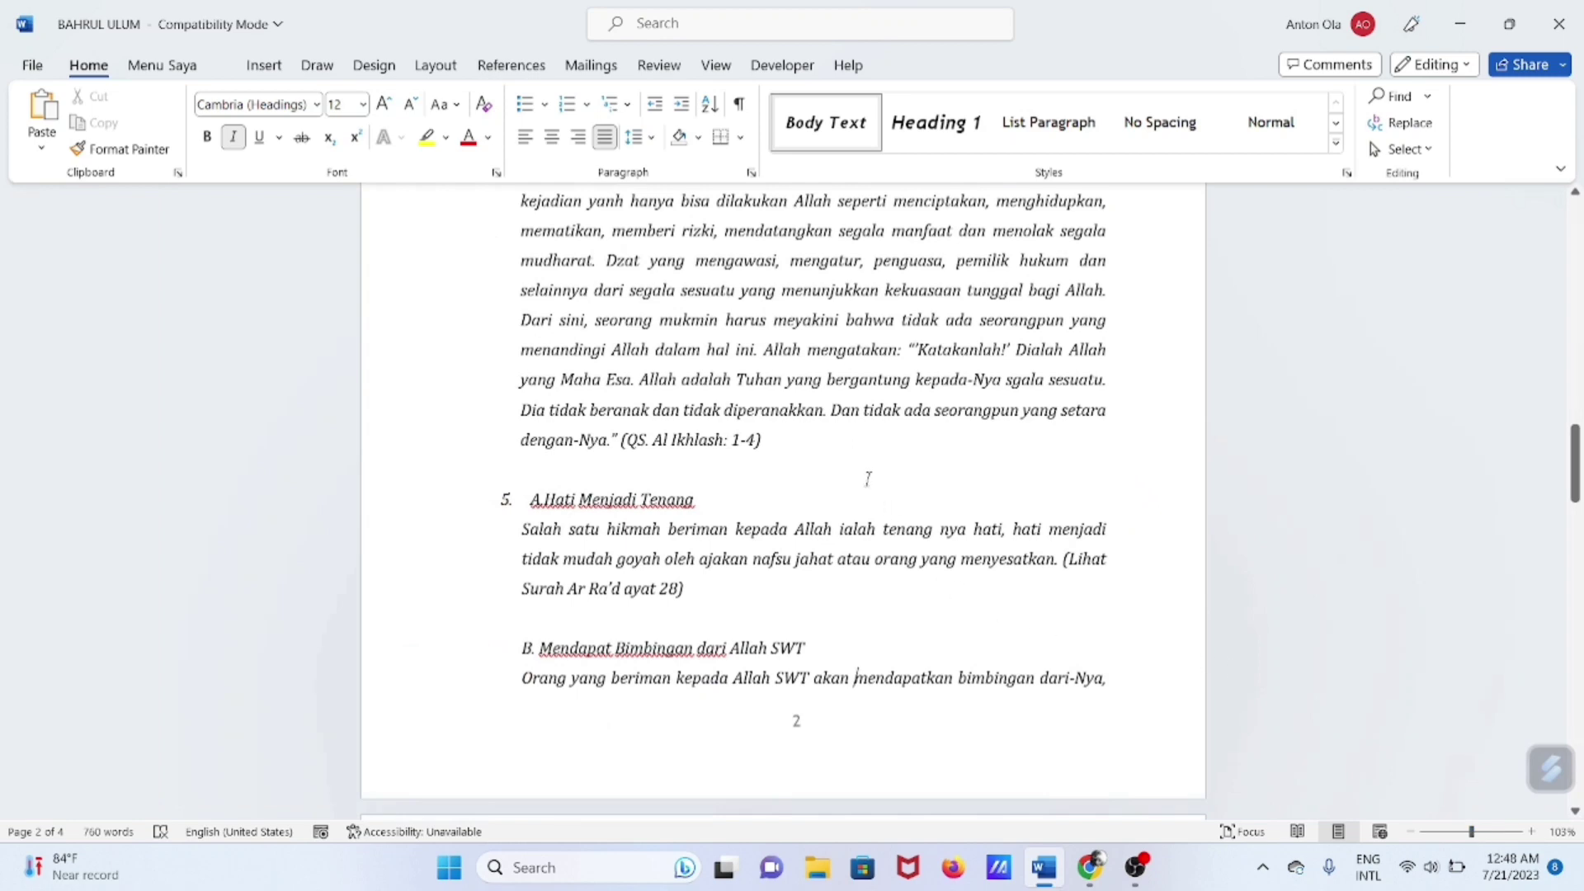
scroll(868, 478, "up", 1)
scroll(868, 479, "up", 2)
scroll(868, 479, "up", 3)
scroll(869, 480, "up", 3)
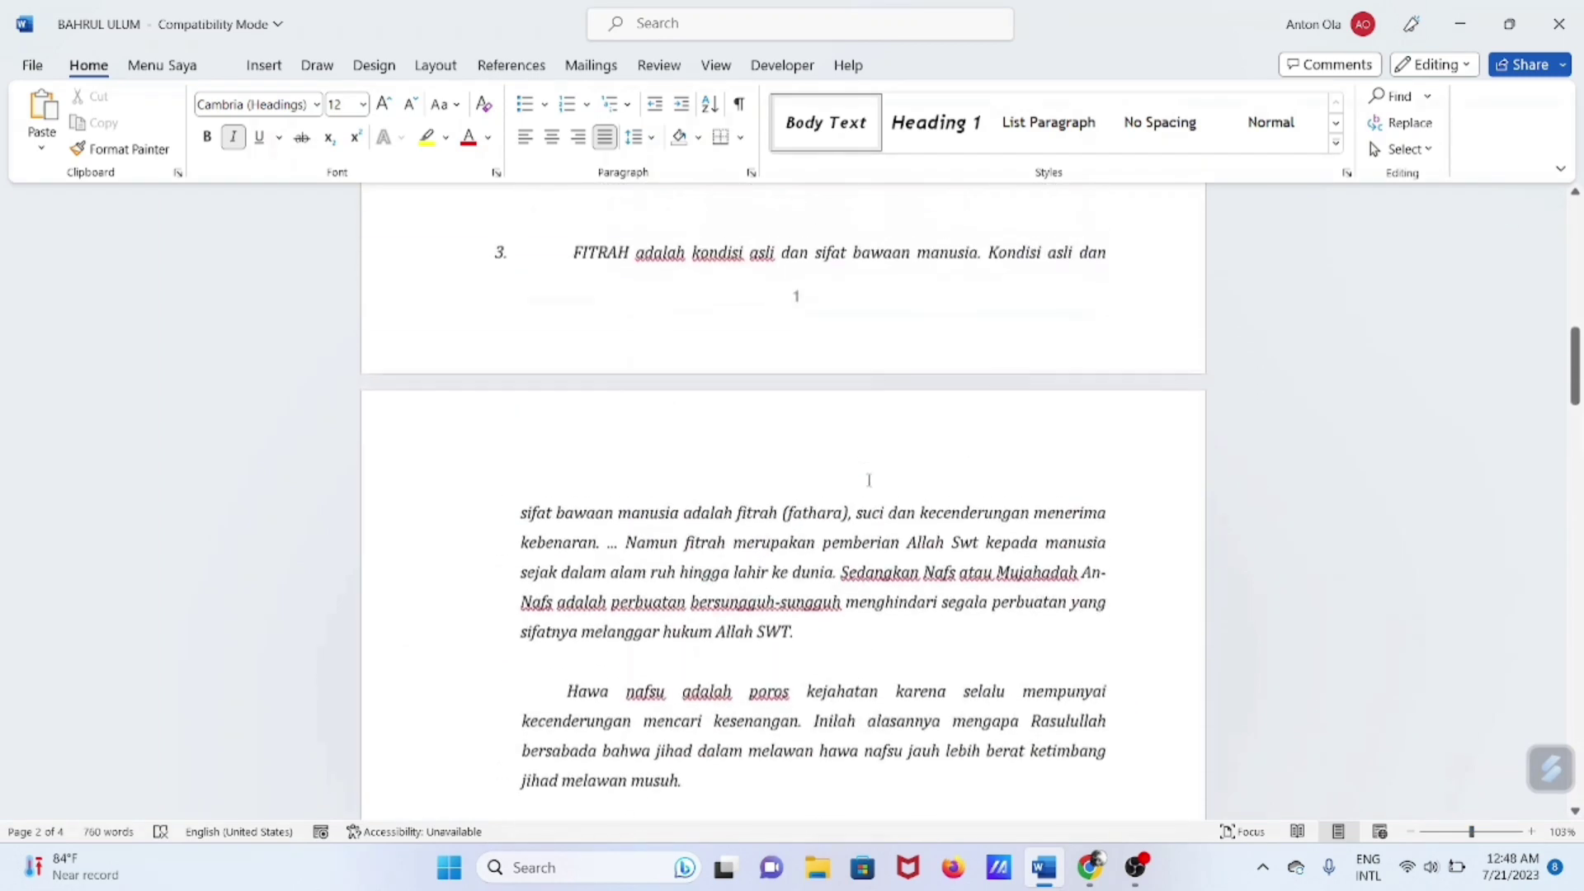
scroll(869, 480, "up", 1)
scroll(869, 480, "up", 1)
scroll(868, 481, "up", 3)
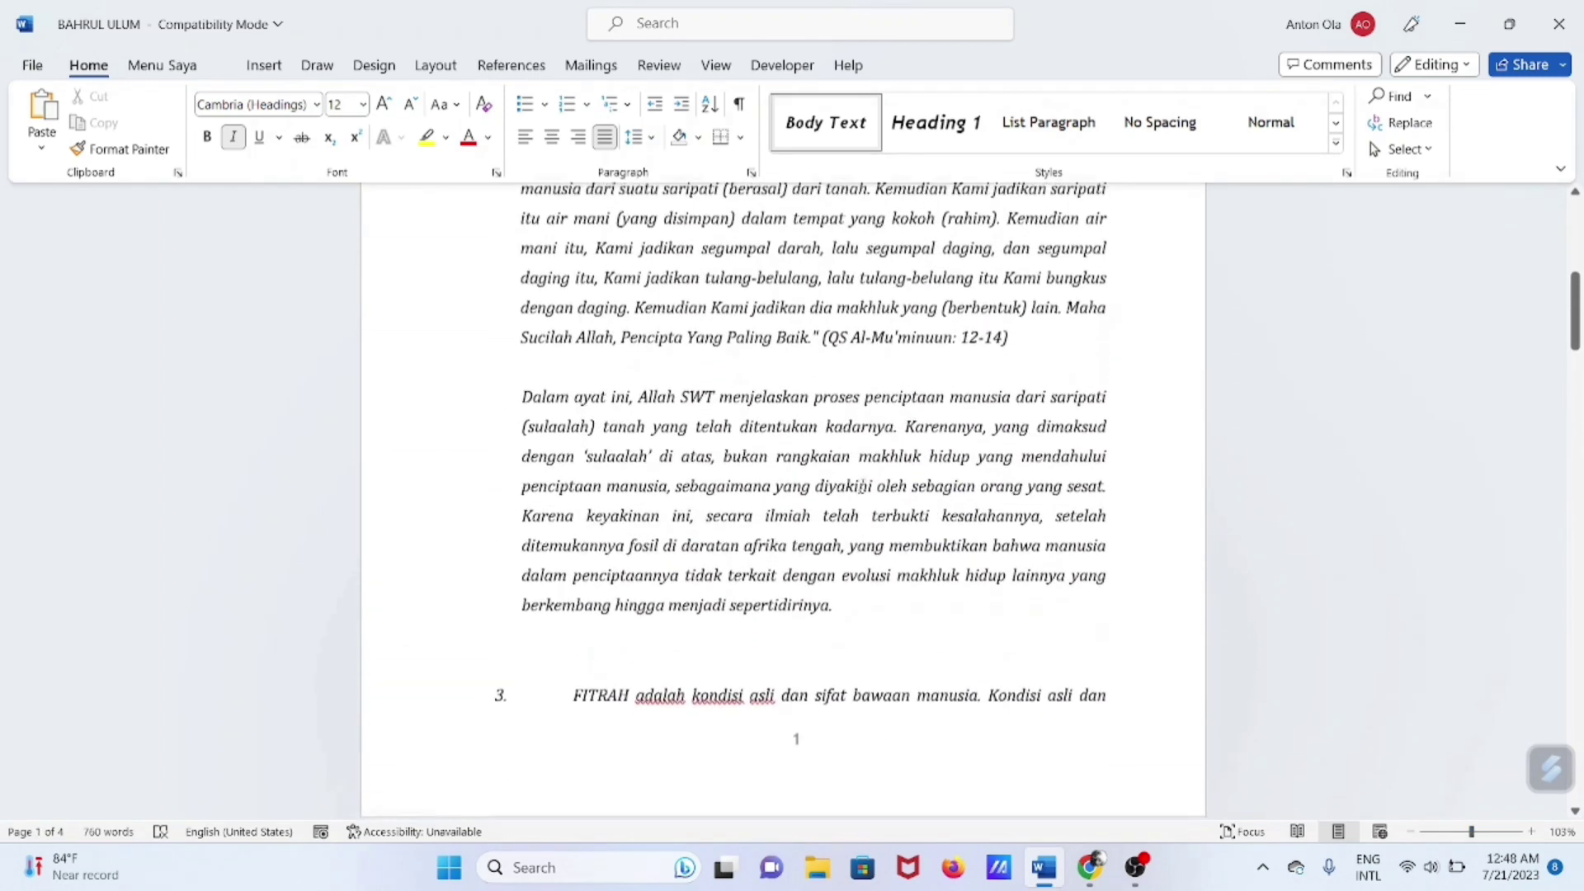
scroll(863, 486, "up", 2)
scroll(862, 487, "up", 2)
scroll(862, 486, "down", 2)
scroll(863, 487, "down", 3)
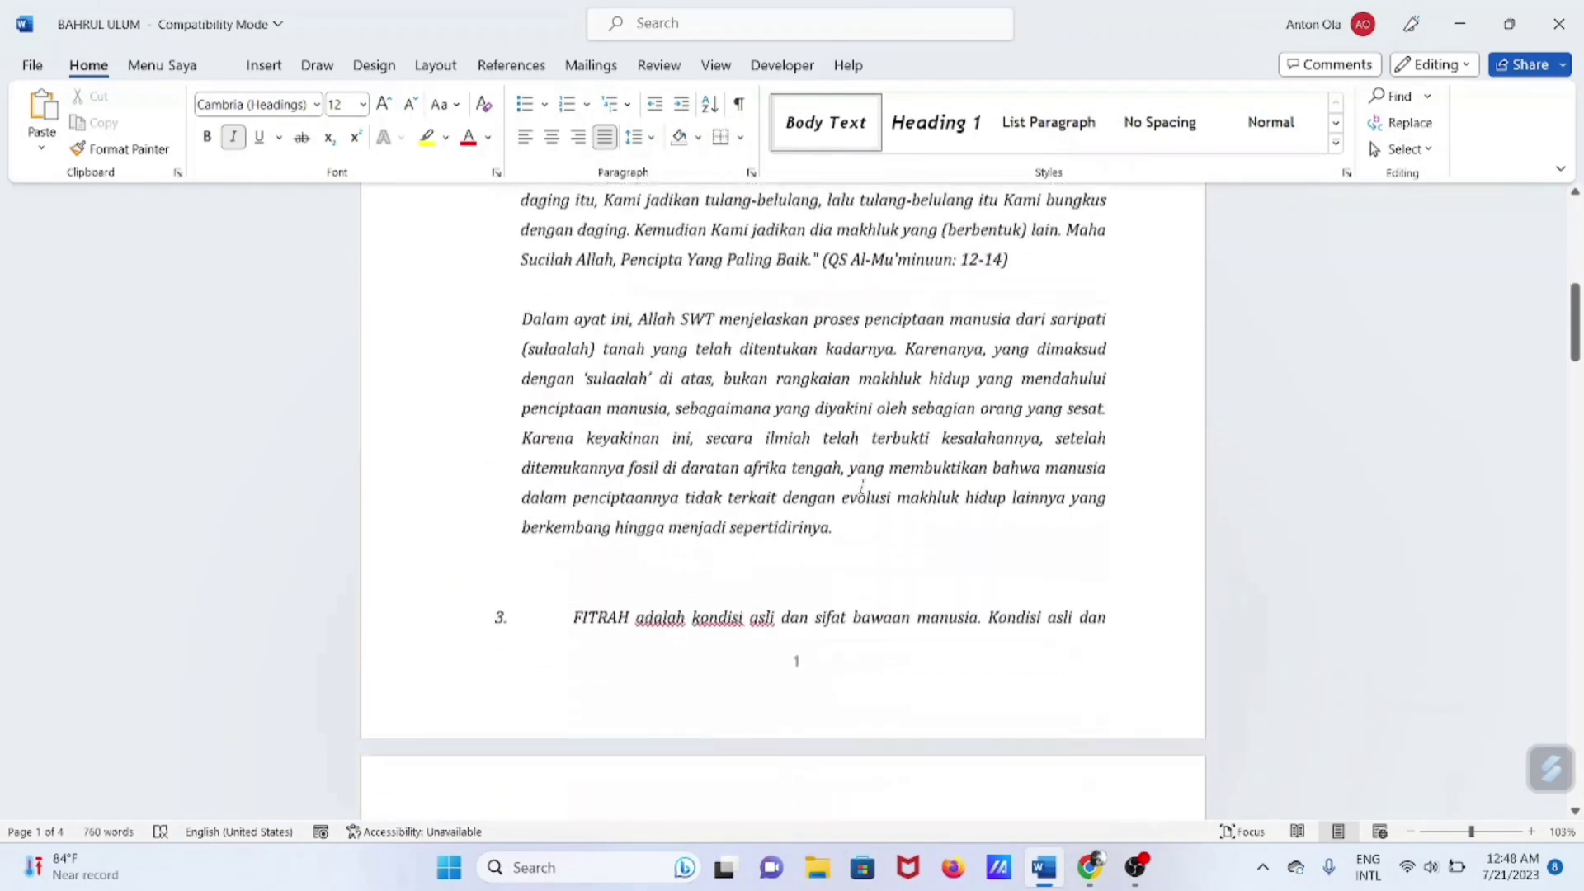
scroll(862, 487, "down", 2)
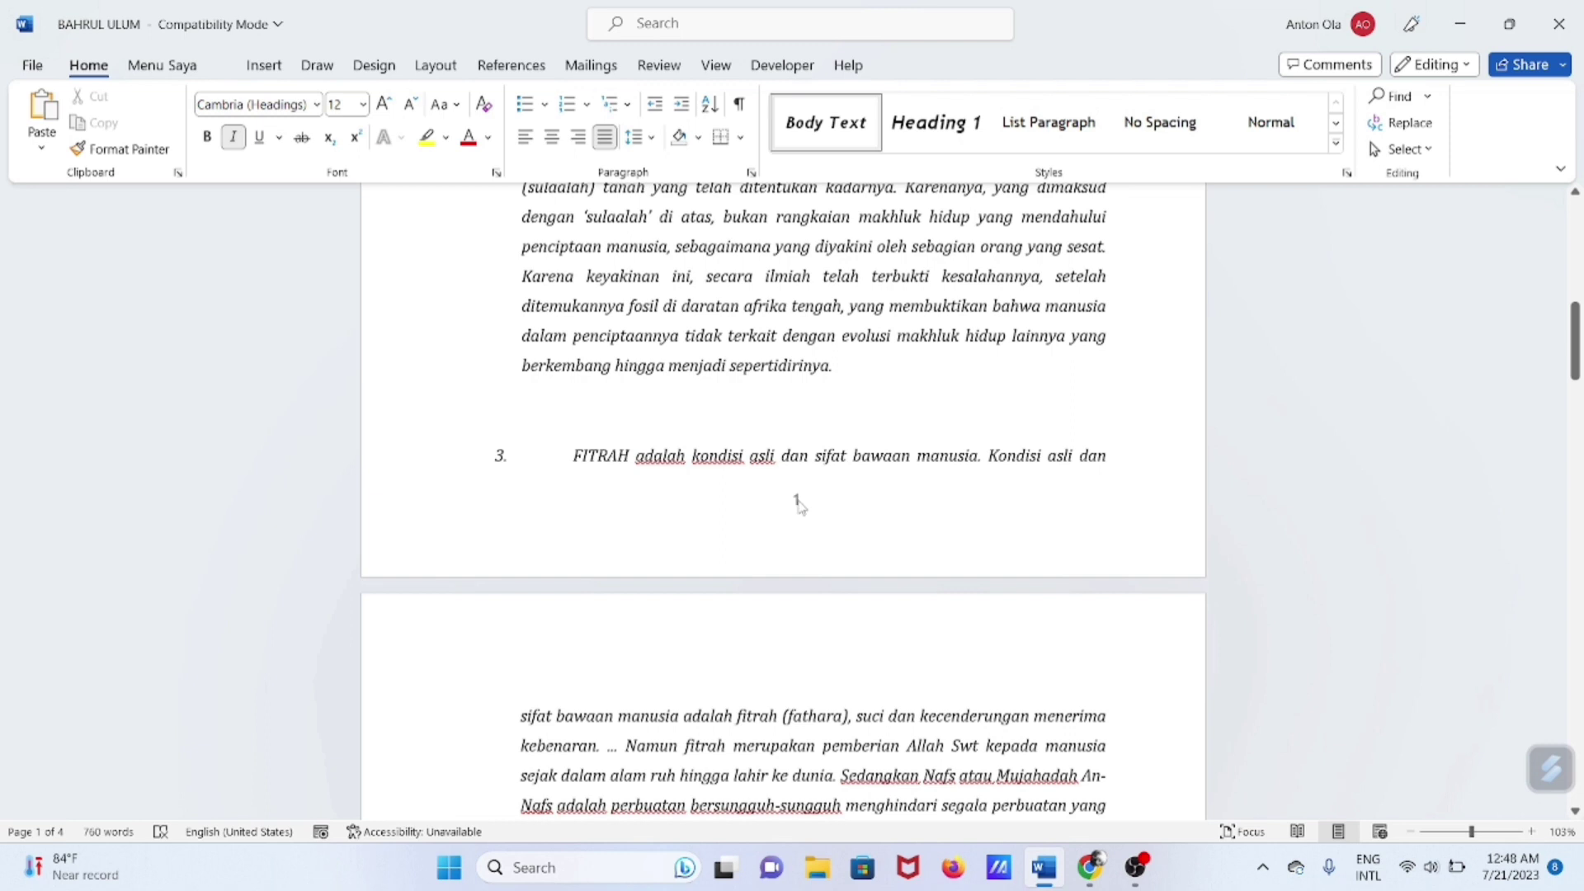
Open page 1's footer, showing page number 1, for editing and bring up the Insert options.
double_click(799, 504)
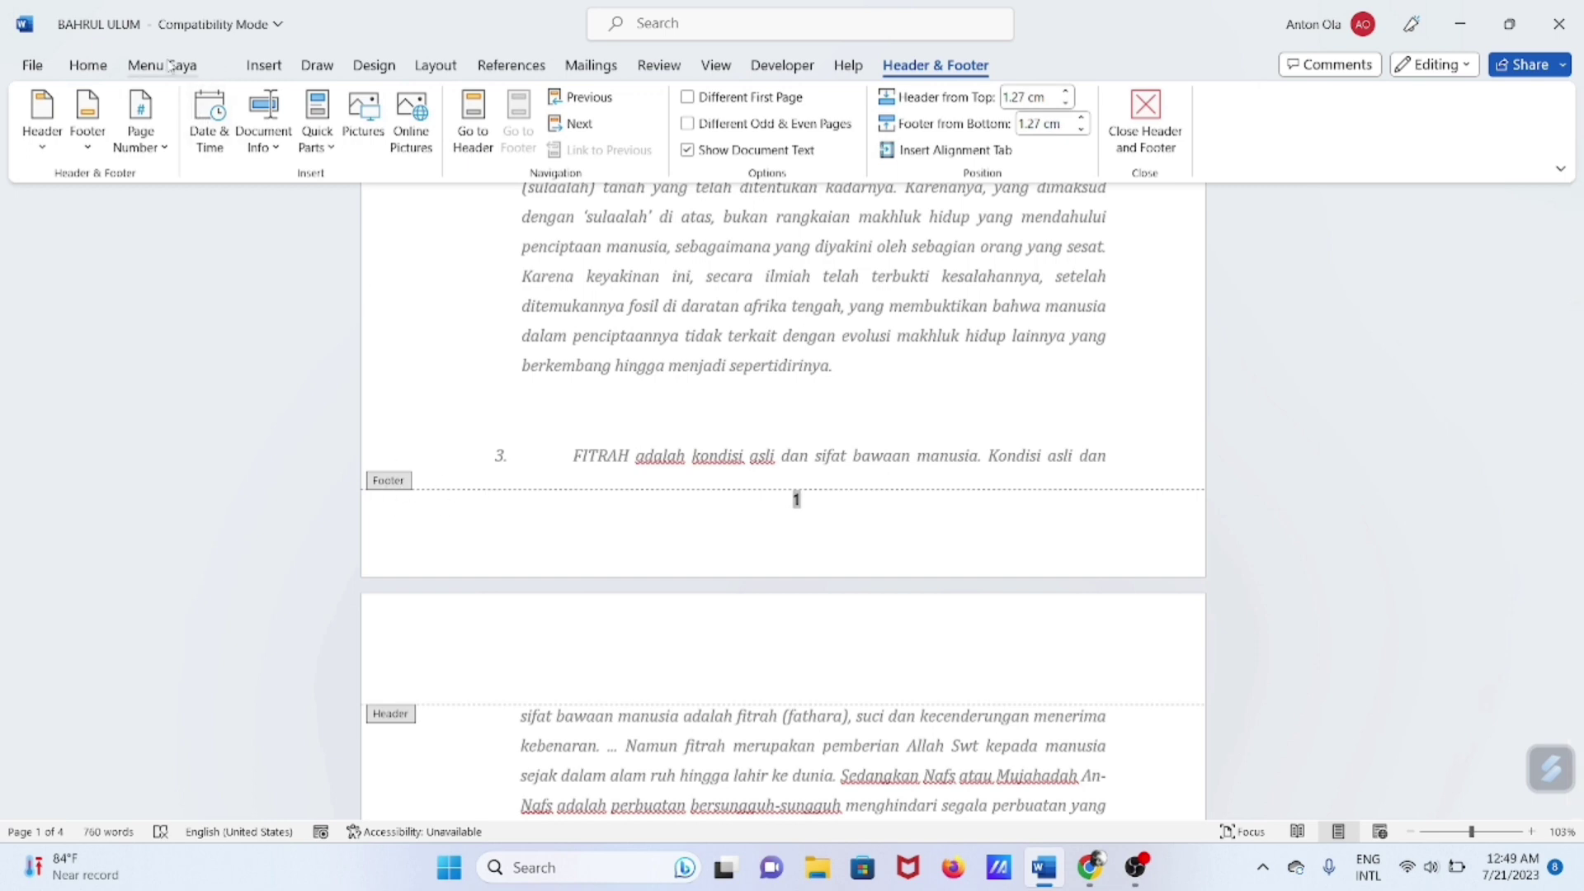
left_click(97, 69)
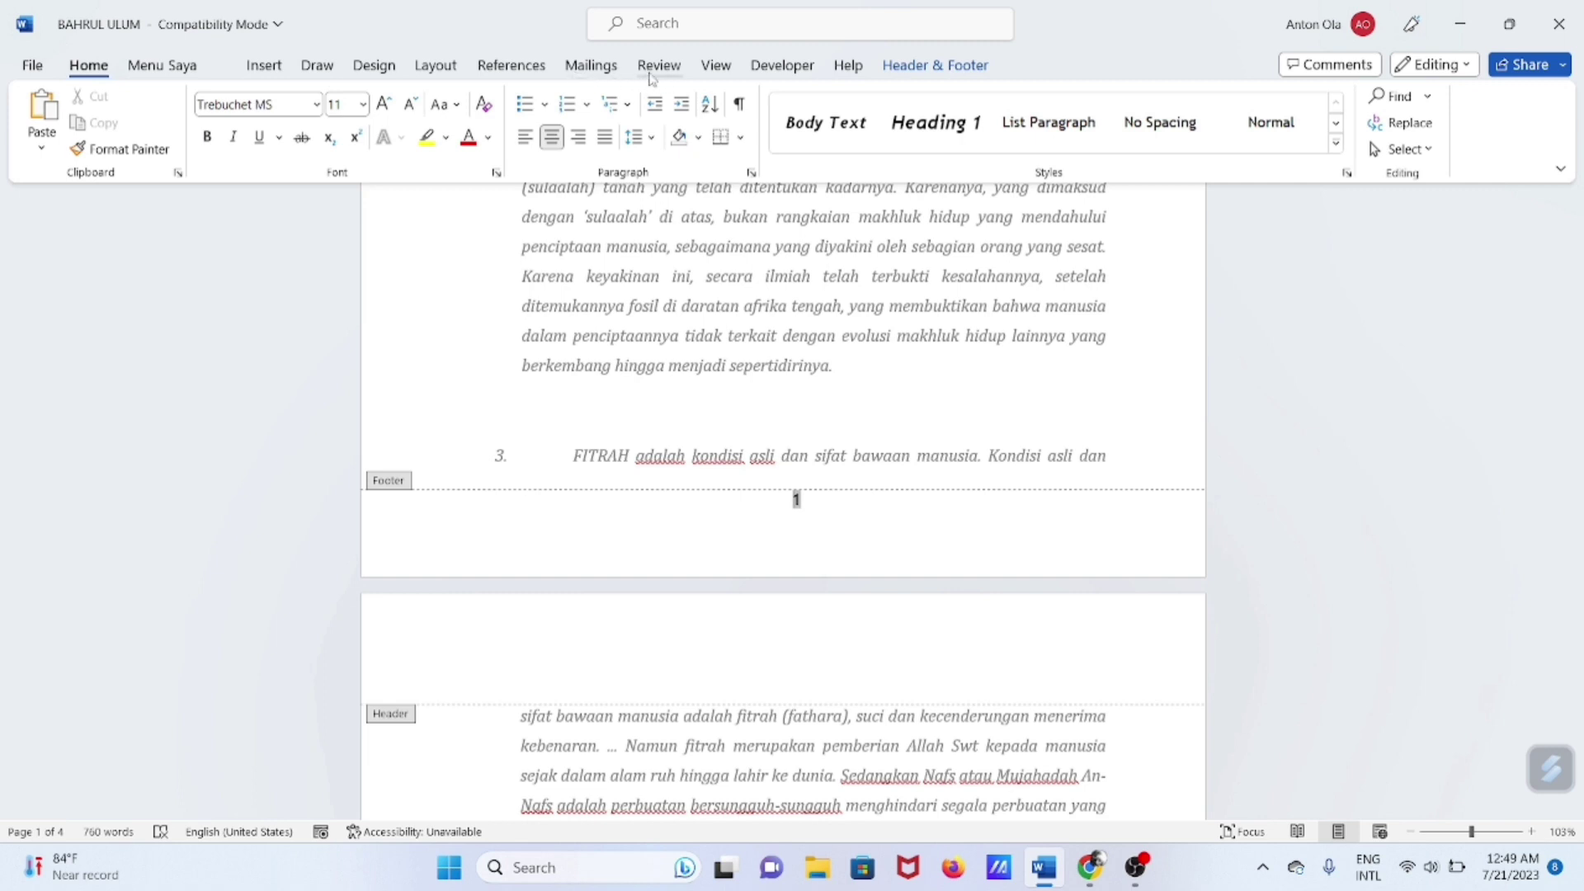
left_click(256, 69)
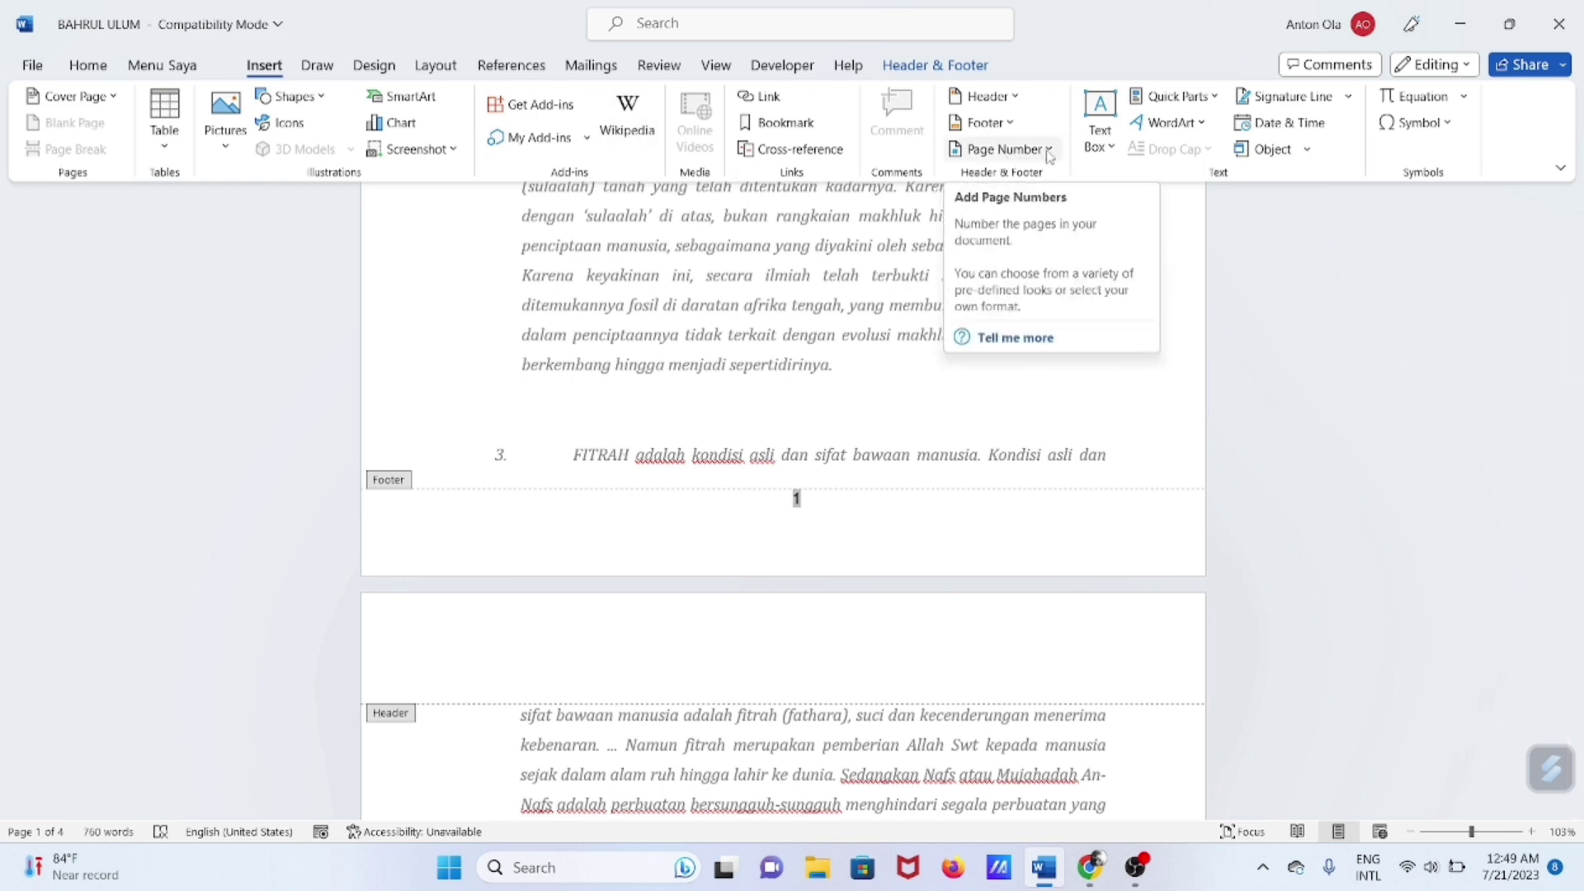
Remove the page numbers from all footers via Page Number > Remove Page Numbers.
left_click(1052, 156)
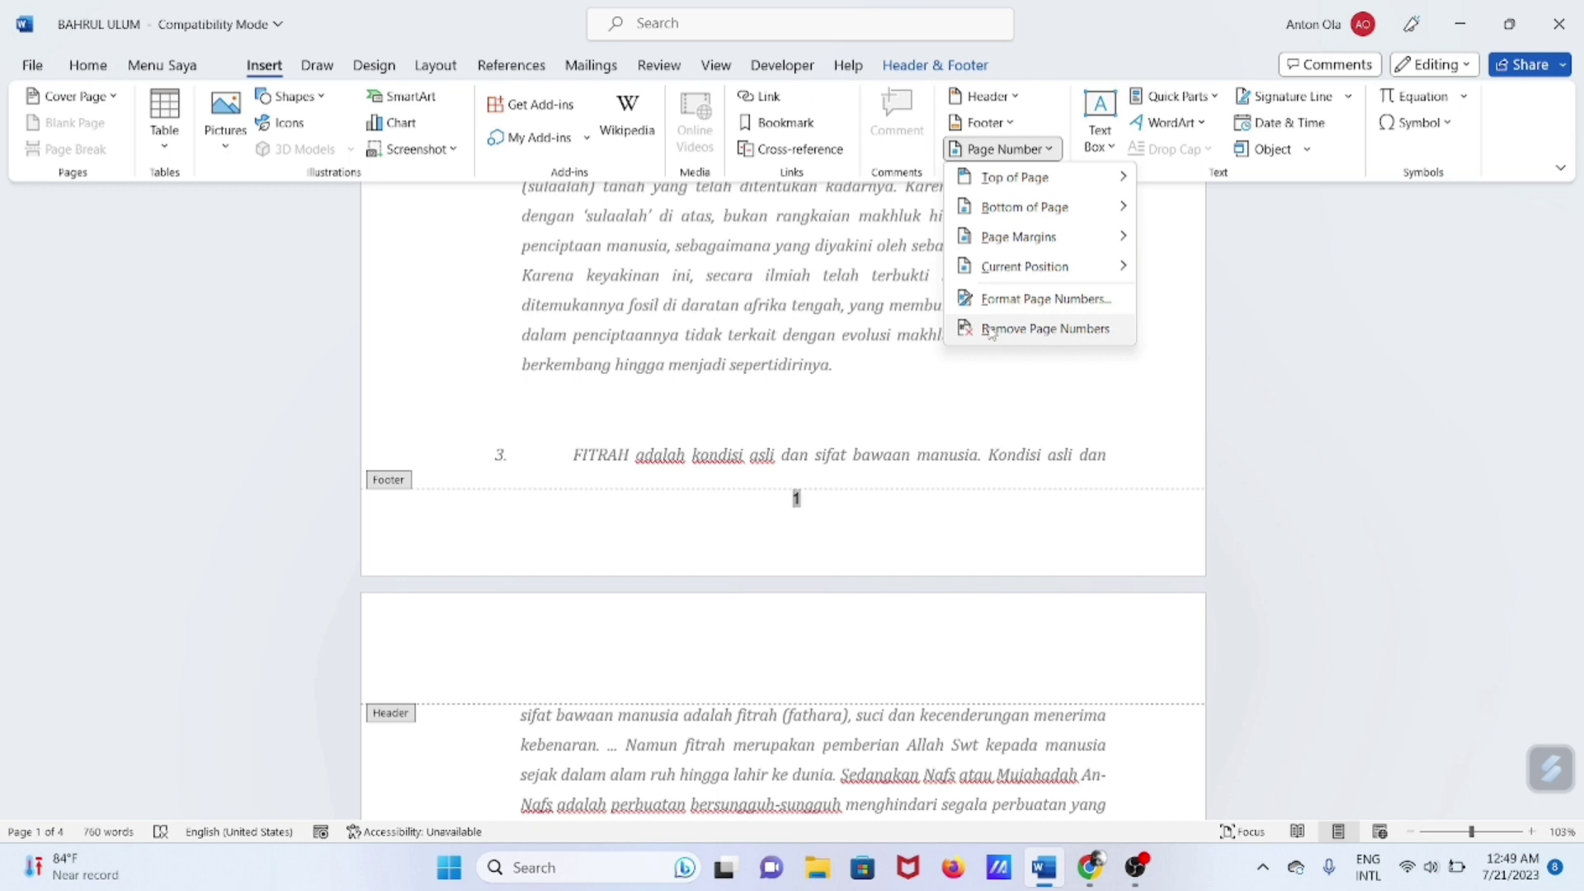
left_click(990, 329)
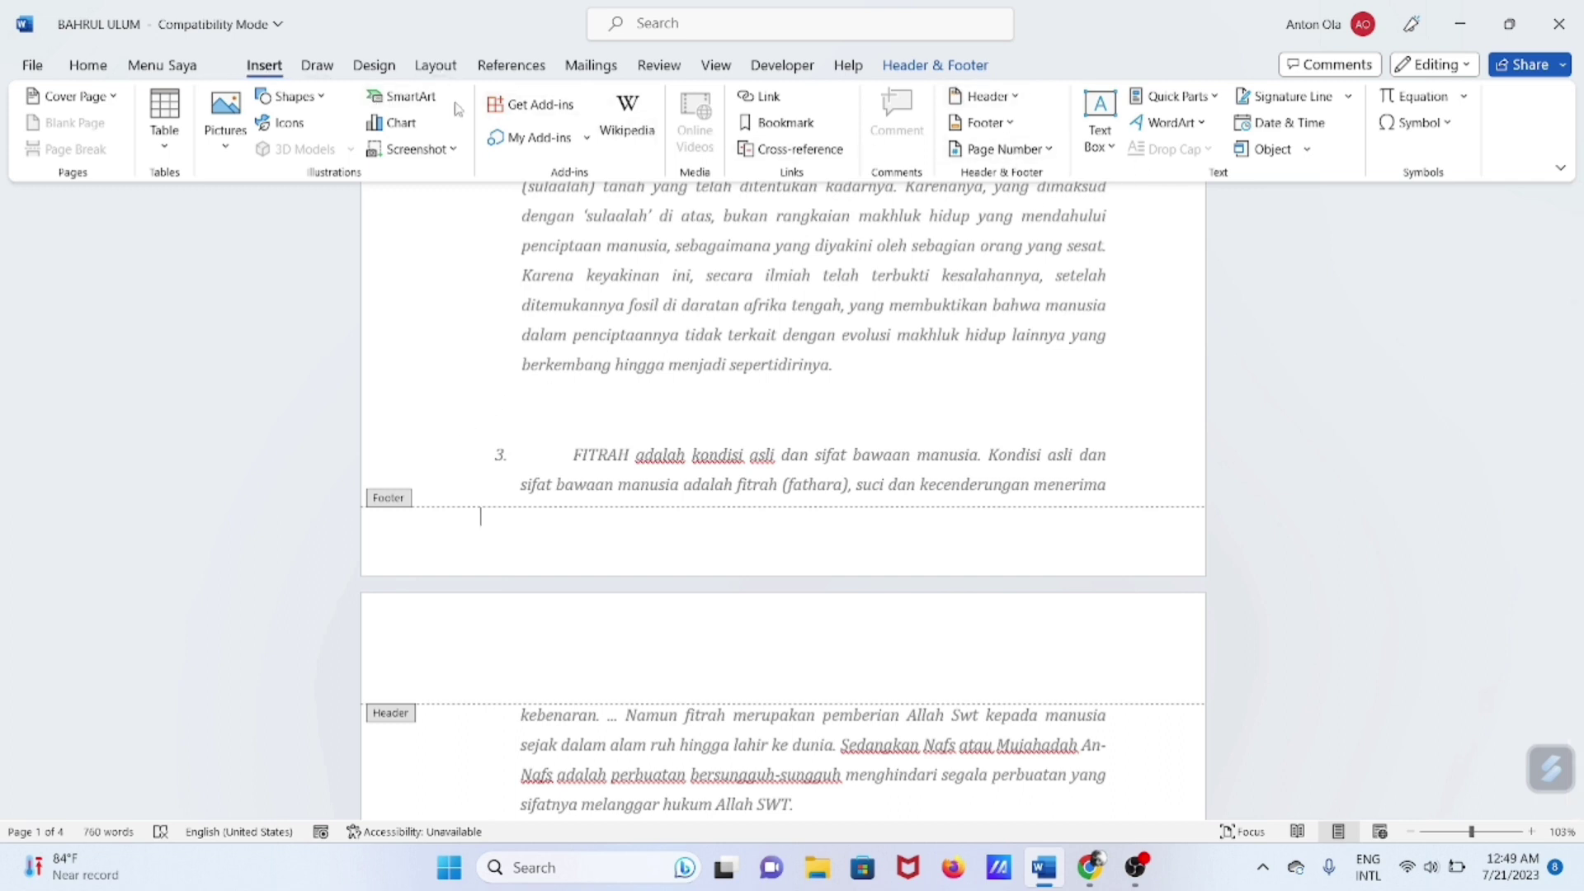
left_click(715, 64)
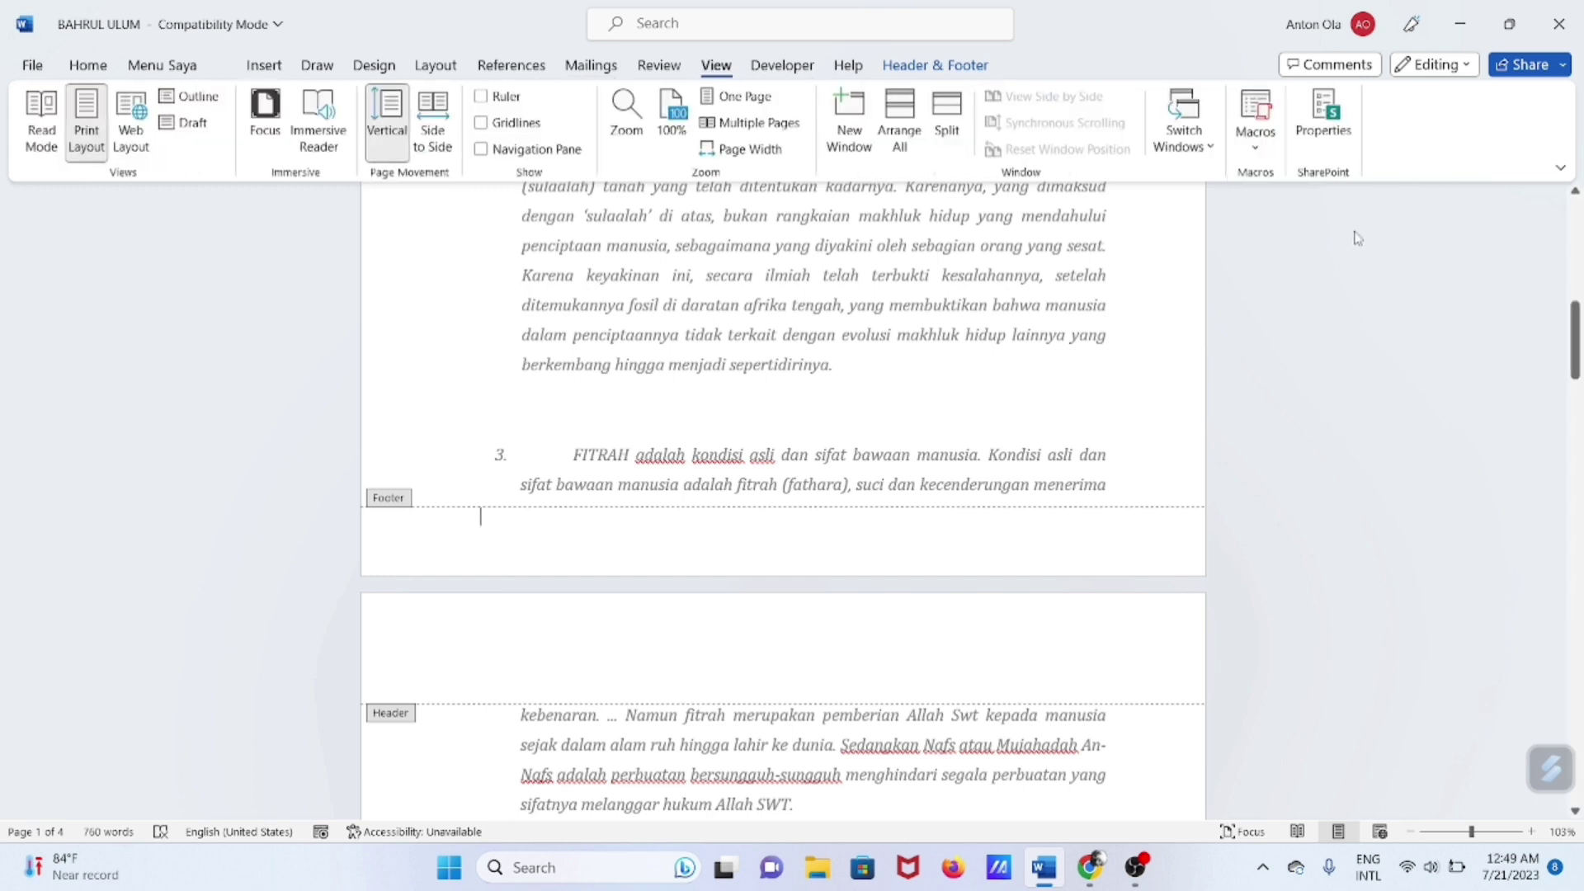
Close footer editing and scroll through pages 1–3 to confirm no page numbers remain.
double_click(1156, 440)
scroll(1046, 487, "up", 1)
scroll(1047, 475, "up", 2)
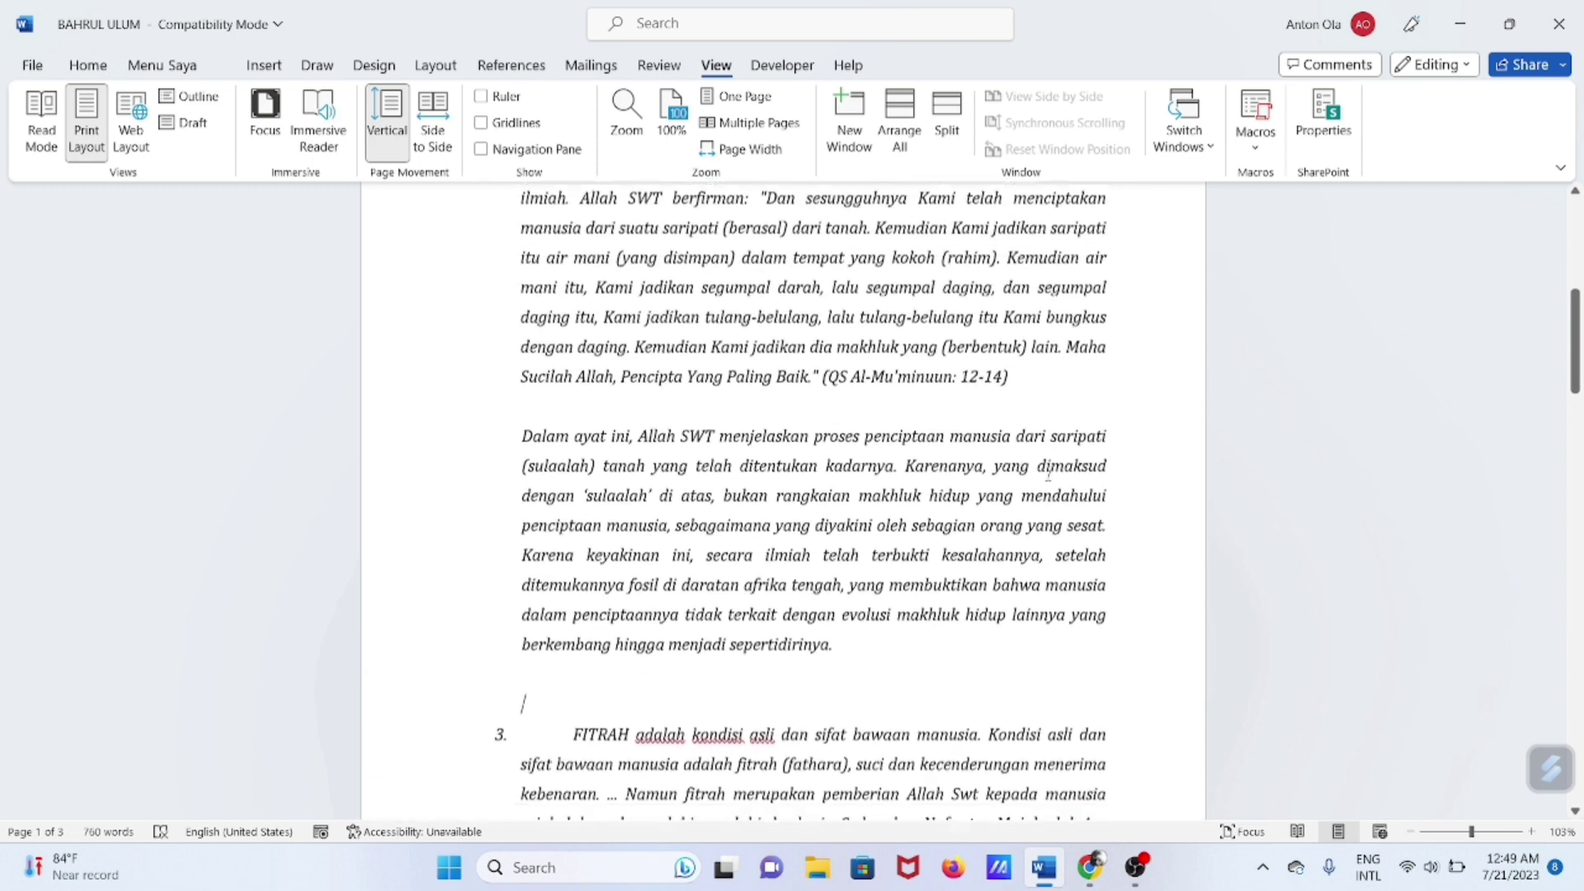
scroll(1048, 472, "up", 1)
scroll(1048, 472, "up", 4)
scroll(1049, 473, "up", 2)
scroll(1049, 473, "down", 3)
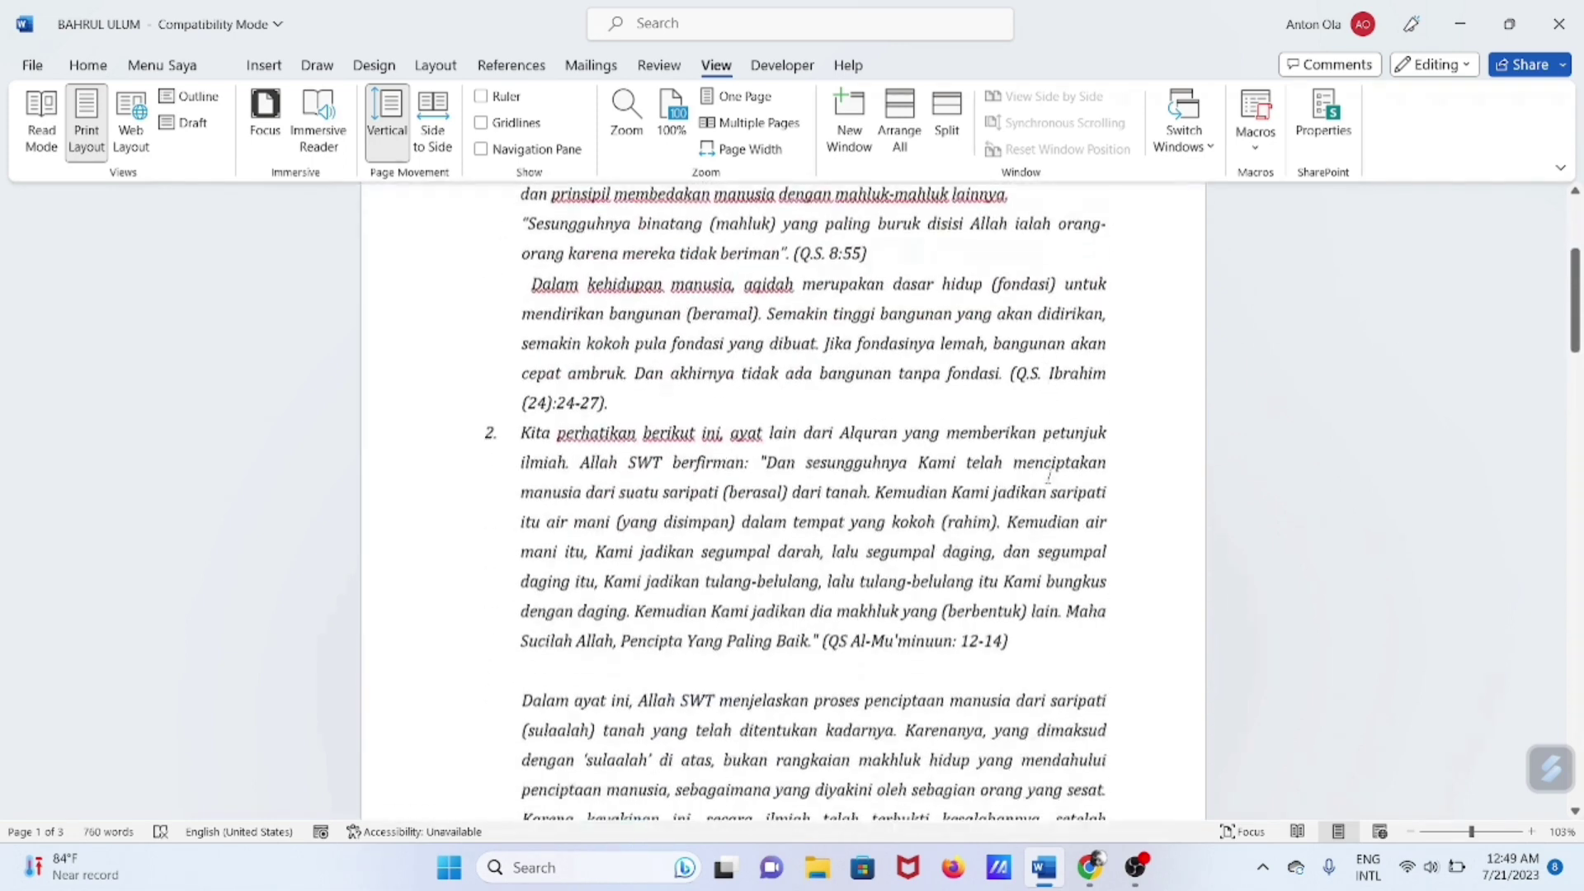
scroll(1049, 476, "down", 3)
scroll(1050, 476, "down", 2)
scroll(1049, 476, "down", 3)
scroll(1048, 476, "down", 3)
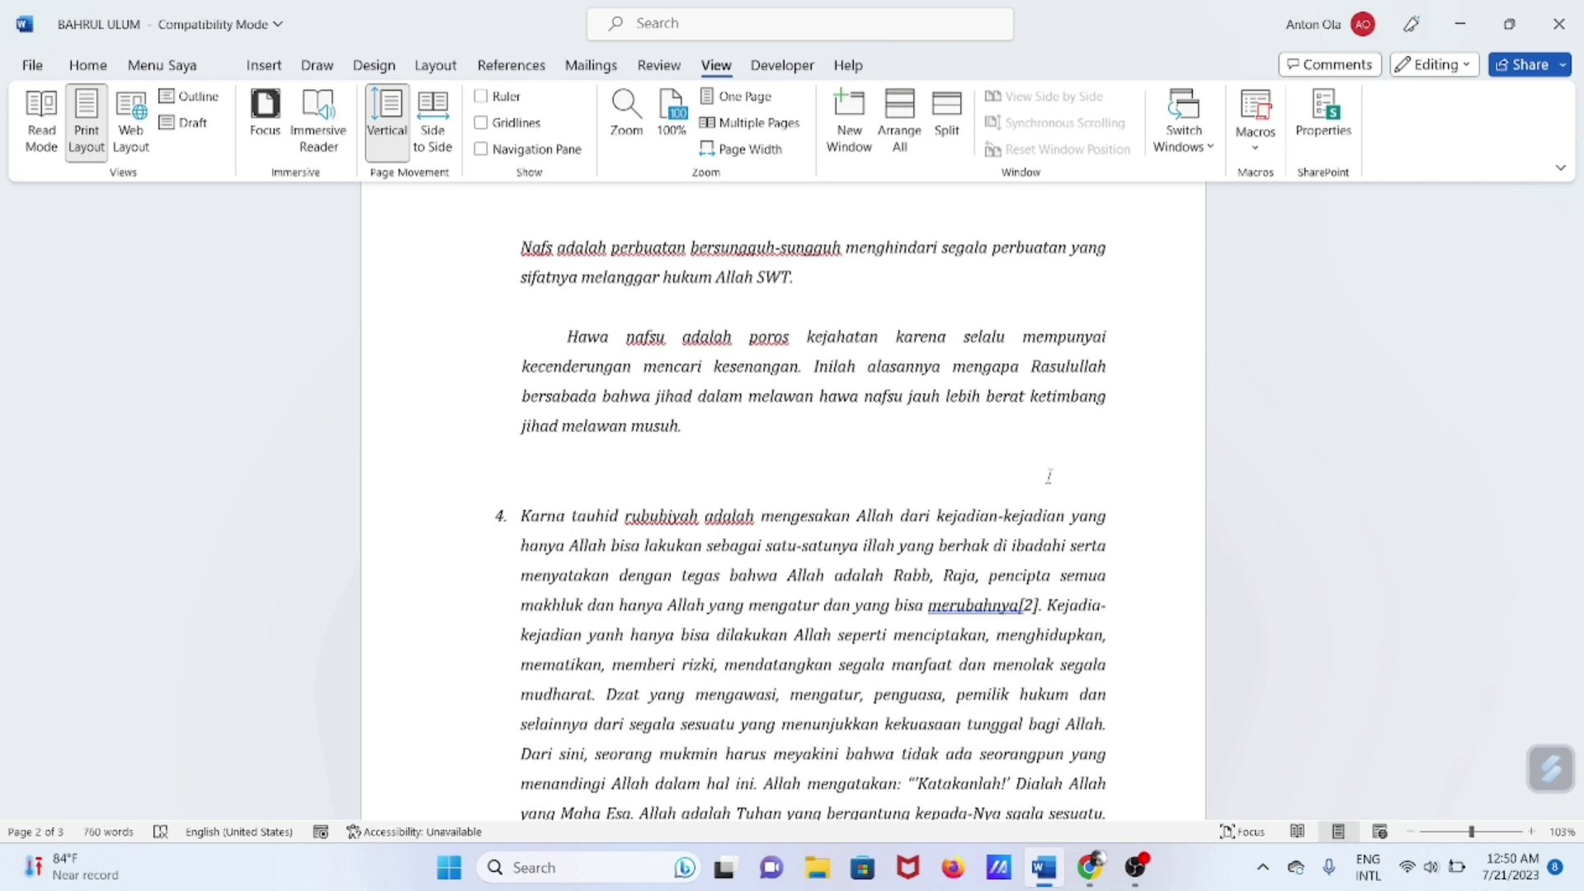
scroll(1048, 476, "down", 2)
scroll(1049, 476, "down", 3)
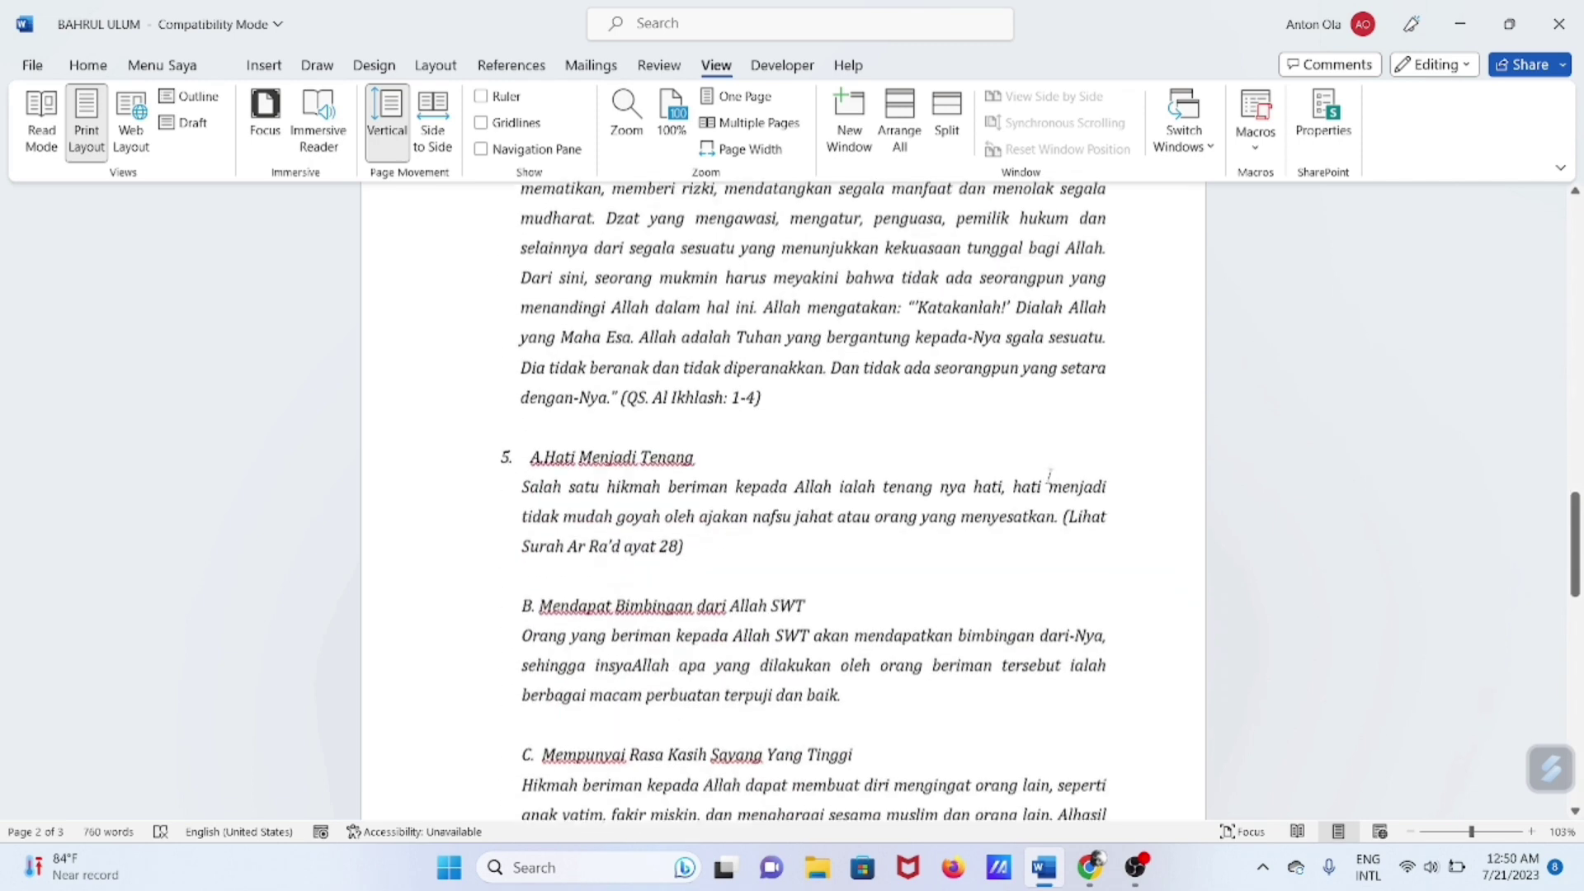
scroll(1049, 480, "down", 1)
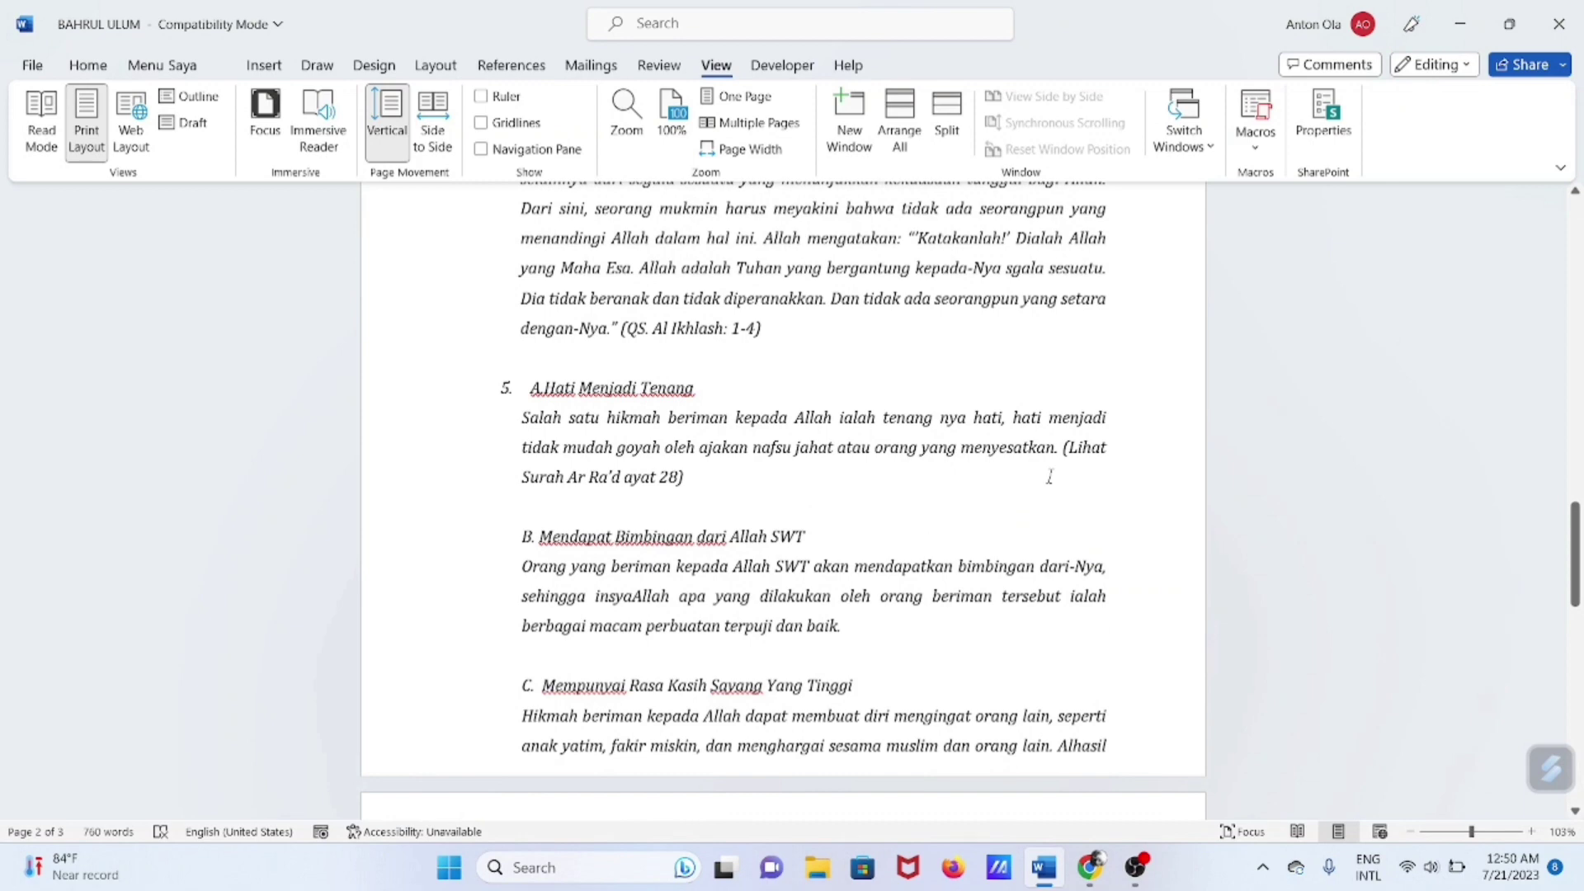
scroll(932, 370, "down", 3)
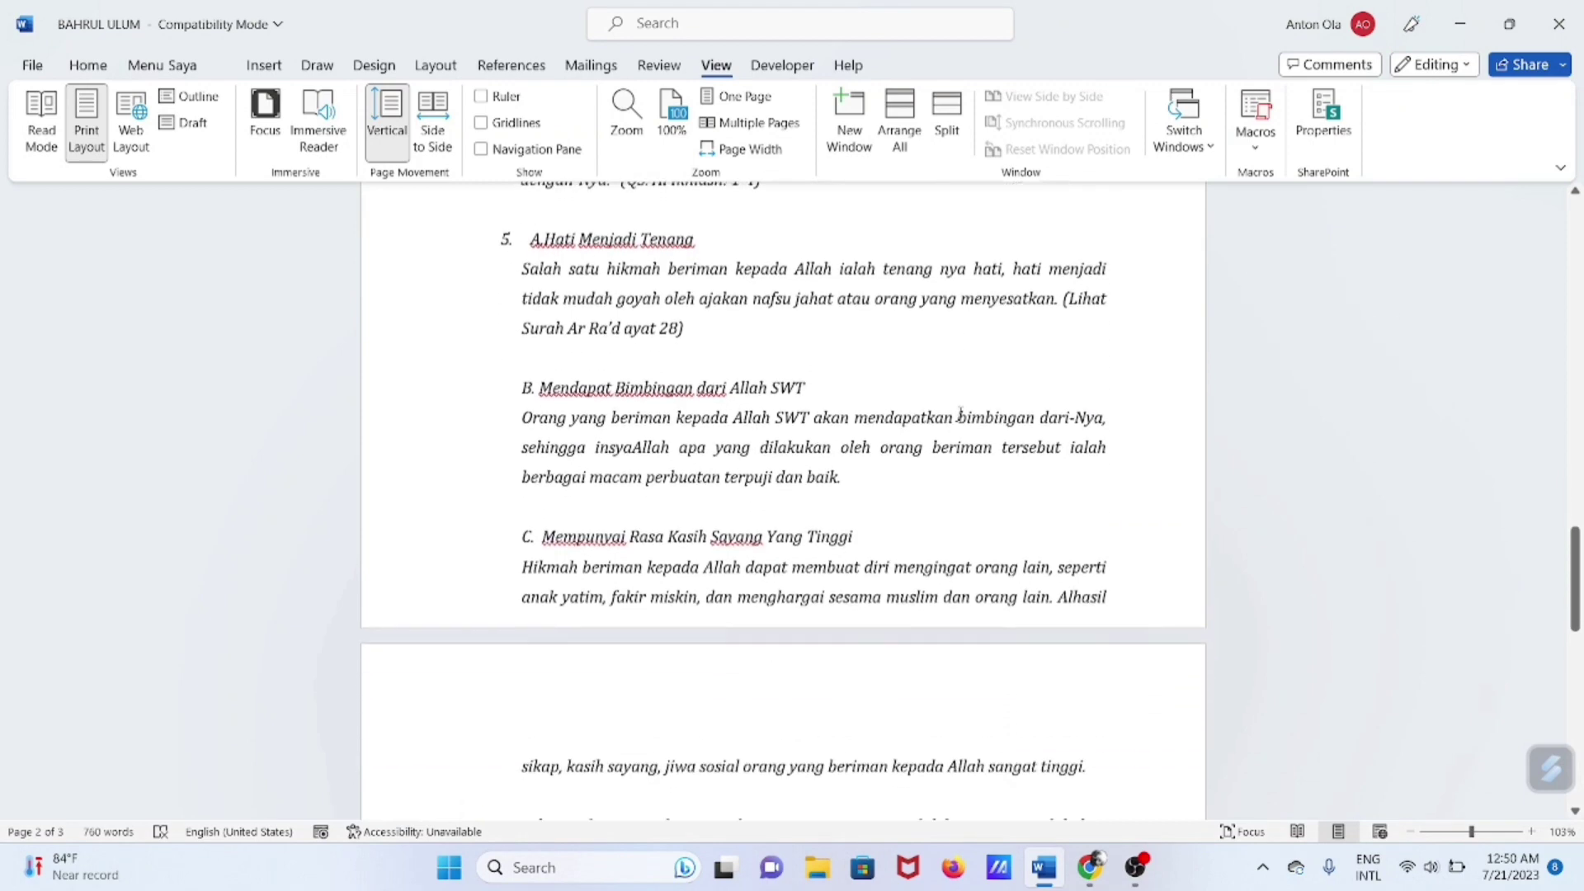